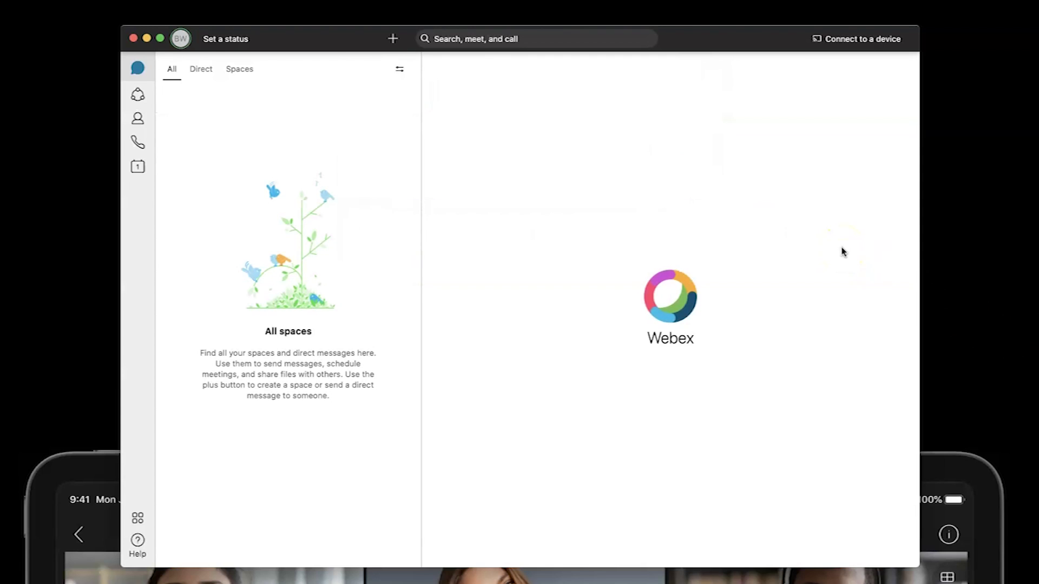
# Create a Webex space named 'Me' with Create a space from the + menu.
pyautogui.click(393, 39)
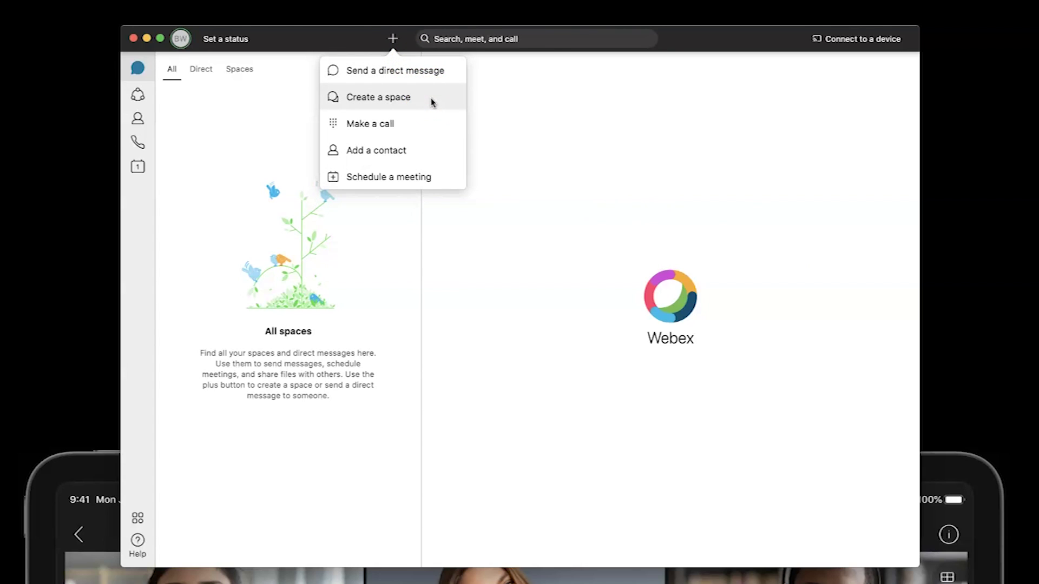
pyautogui.click(432, 102)
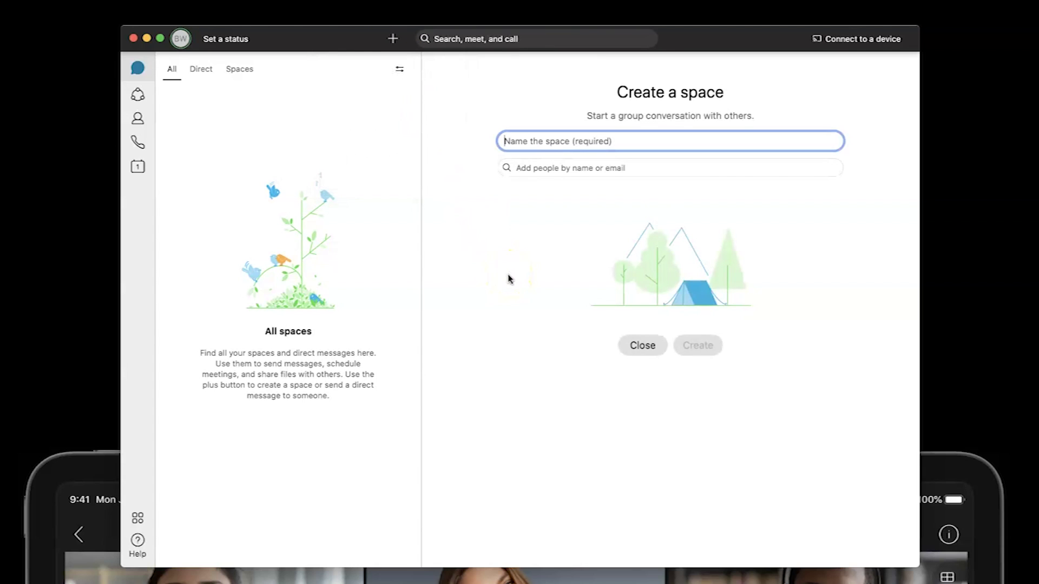
pyautogui.write('Me')
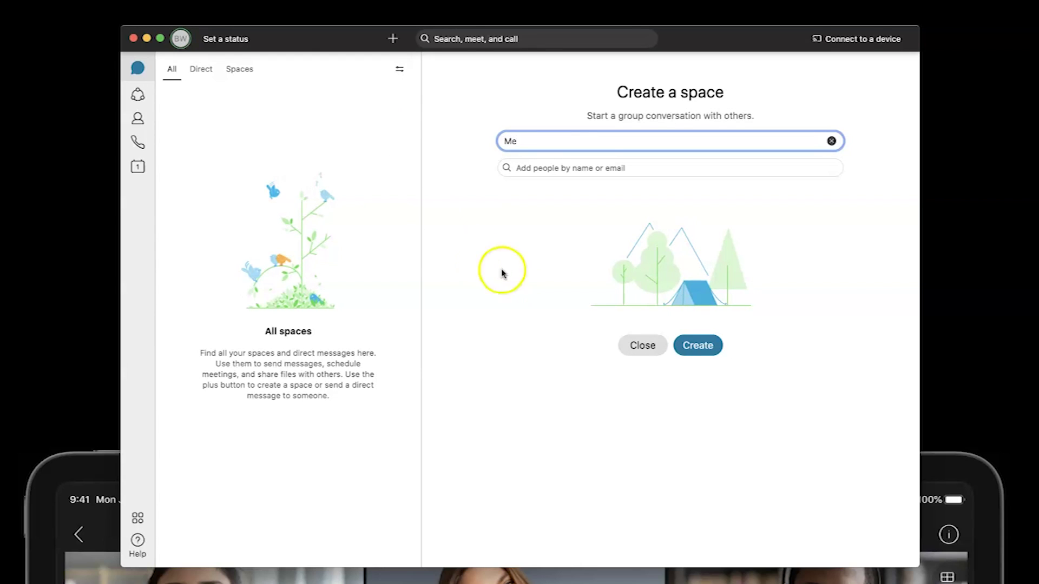
pyautogui.click(702, 349)
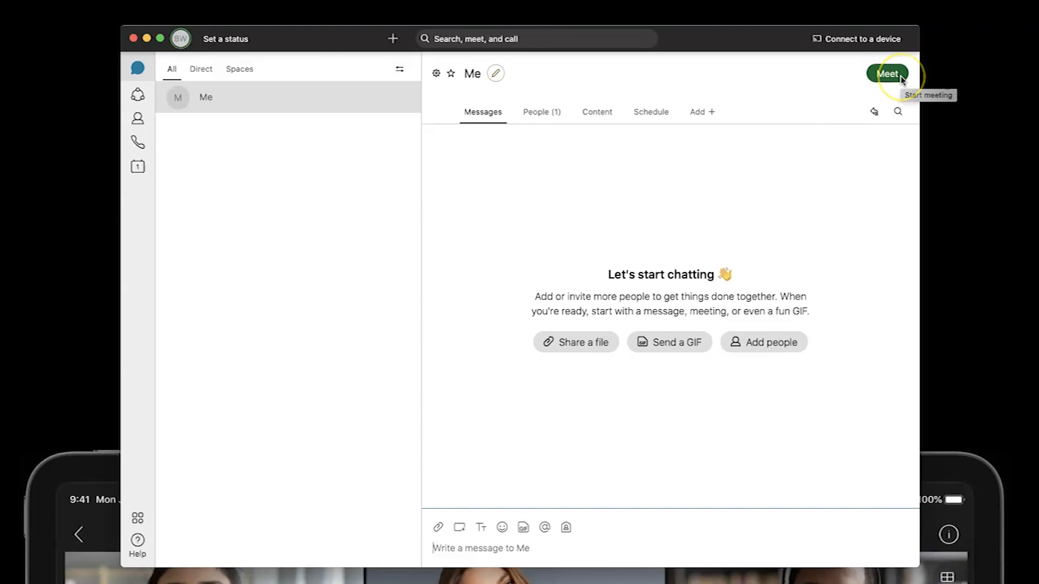
# Start a meeting in the Me space to bring up the camera preview.
pyautogui.click(900, 77)
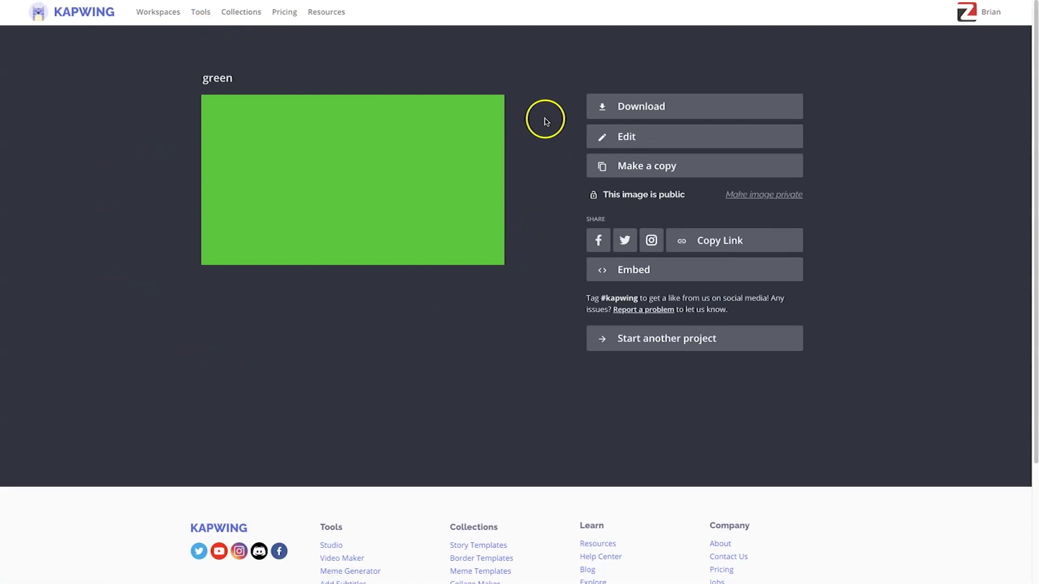
# Download the solid-green 'green' image from Kapwing as a JPEG.
pyautogui.click(686, 106)
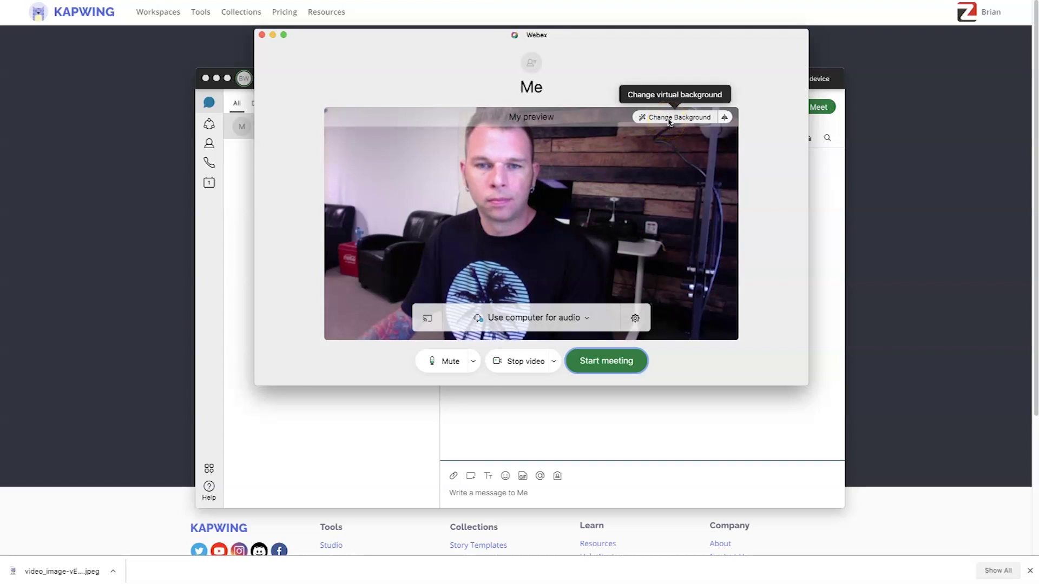
# Add green.jpg as the custom virtual background and drag the preview window larger.
pyautogui.click(668, 123)
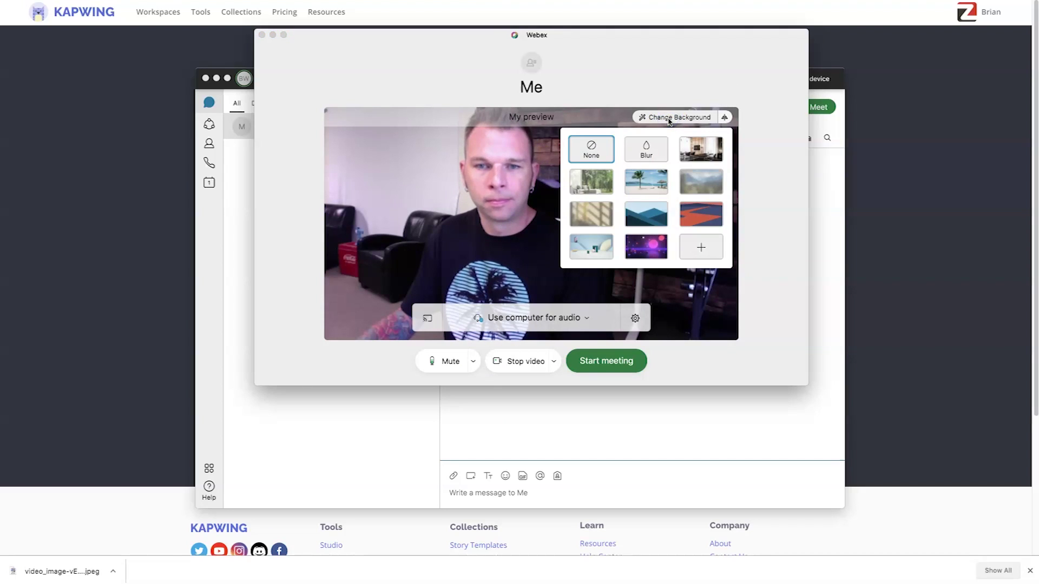
pyautogui.click(709, 252)
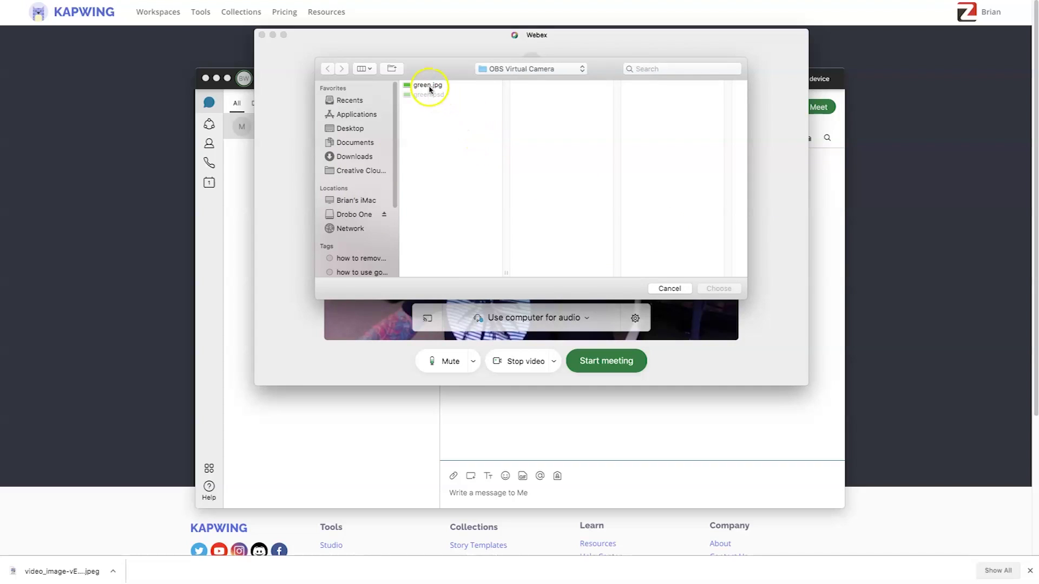
pyautogui.click(427, 85)
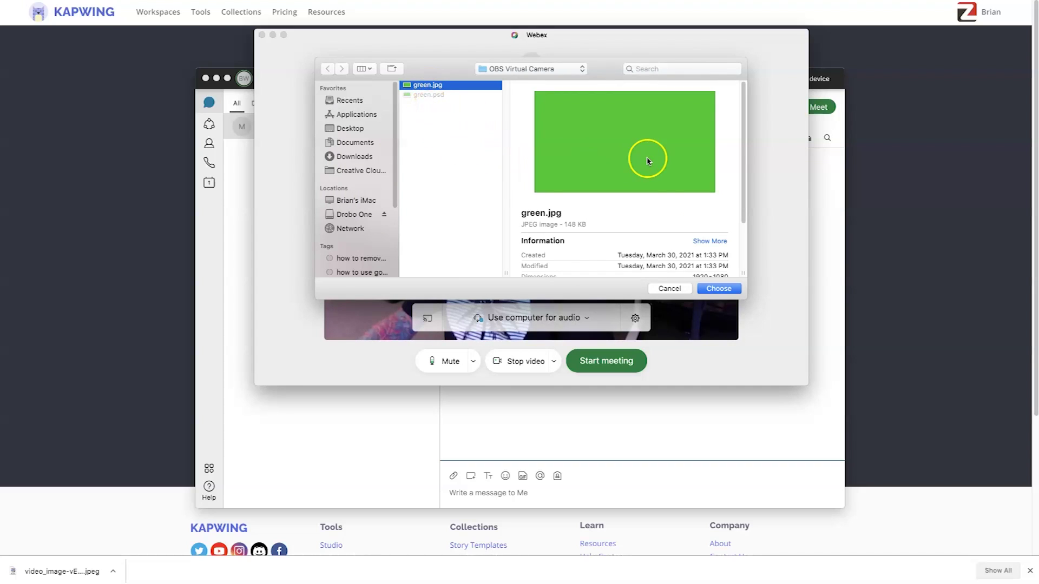
pyautogui.click(714, 290)
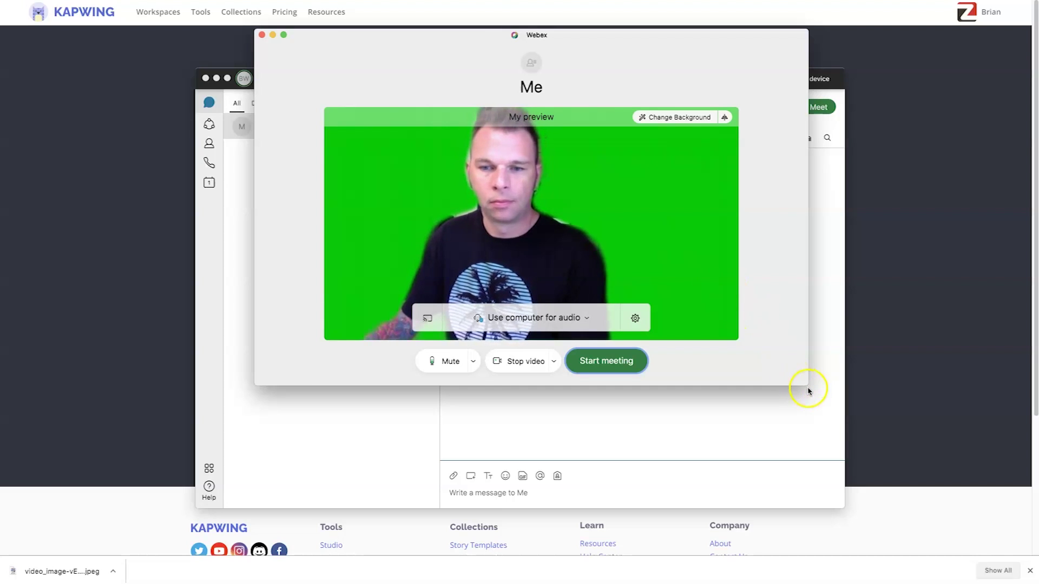
pyautogui.moveTo(808, 387); pyautogui.dragTo(844, 440)
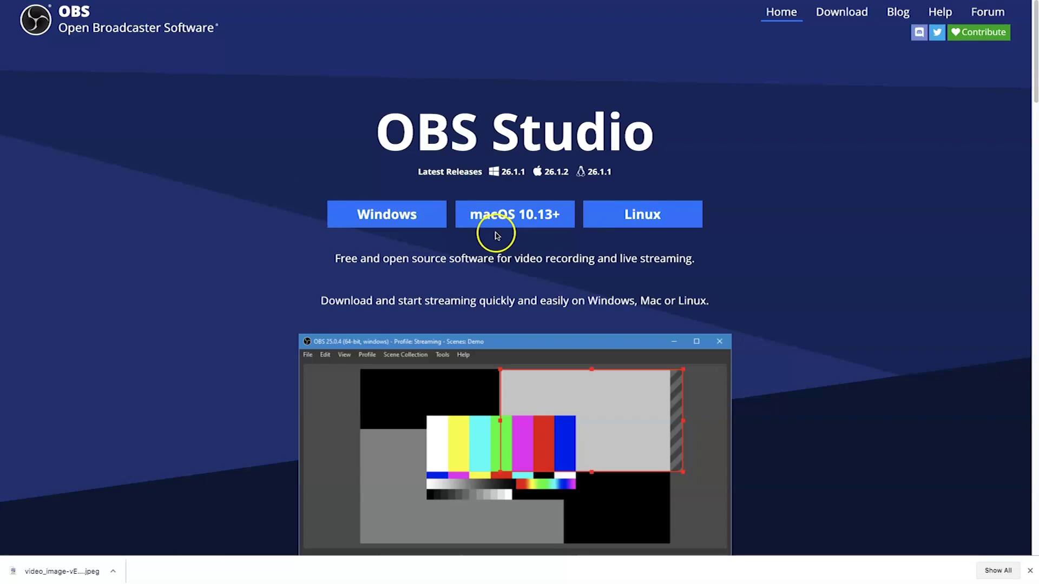
# Download the macOS 10.13+ build of OBS Studio from its website.
pyautogui.click(559, 221)
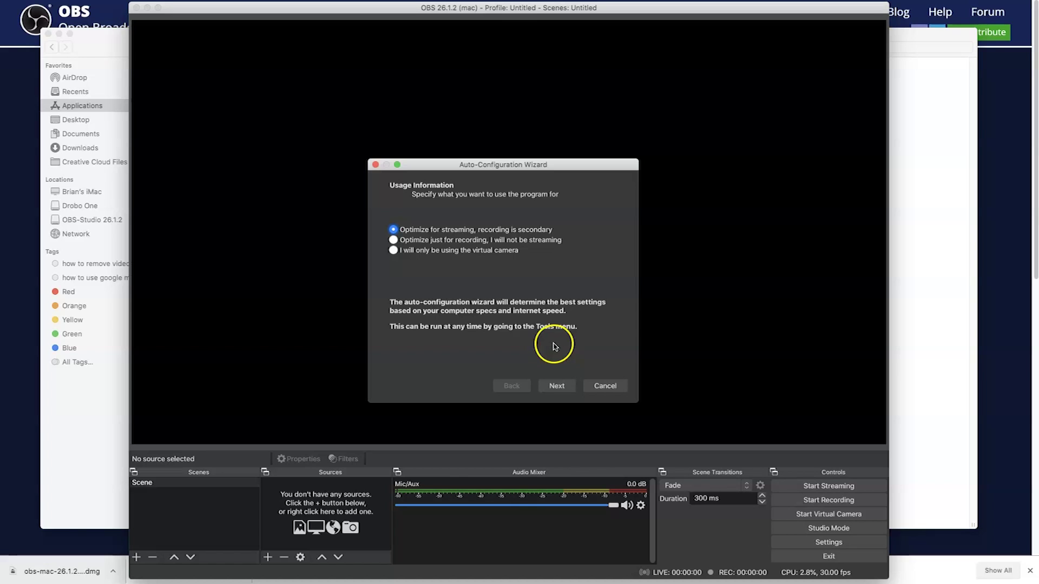
# Choose virtual-camera-only use and apply the recommended 1920x1080, 30 FPS settings.
pyautogui.click(448, 252)
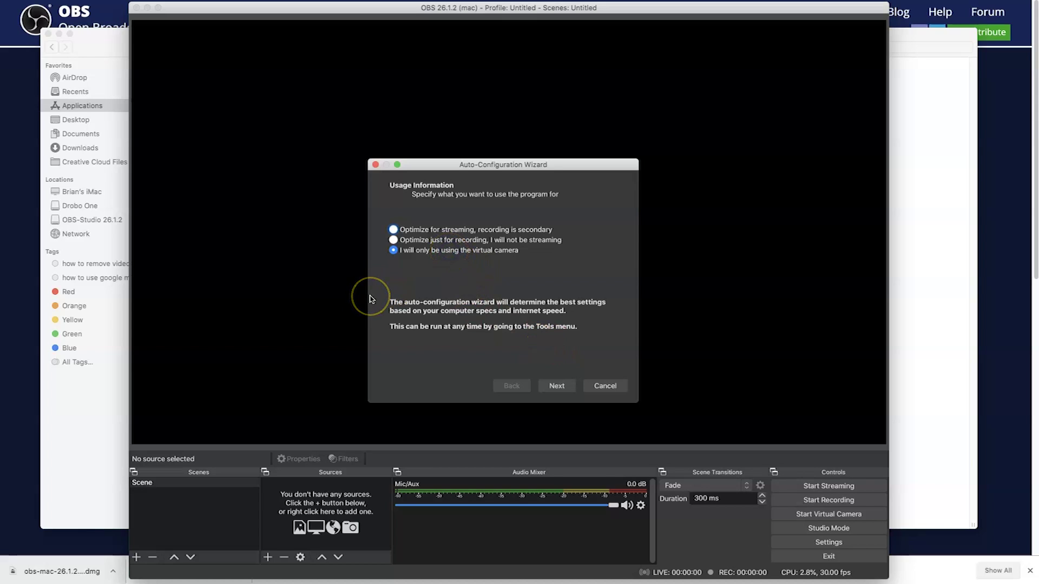
pyautogui.click(569, 385)
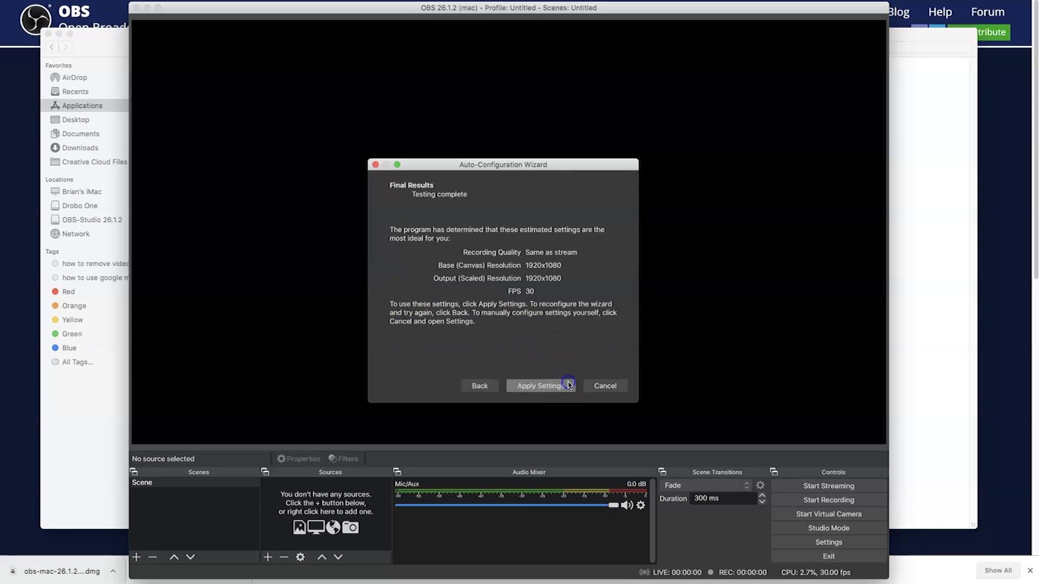
pyautogui.click(541, 385)
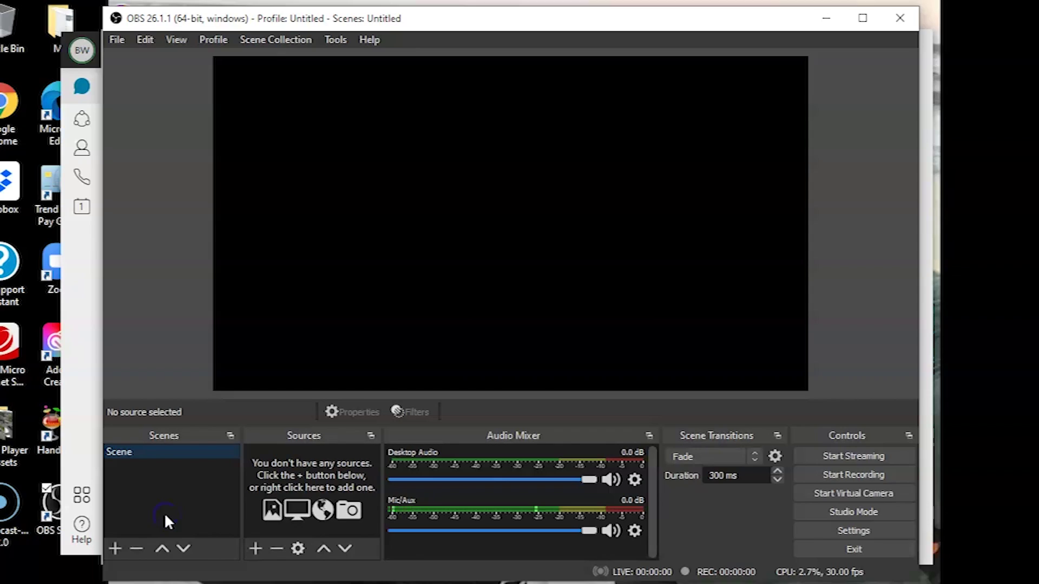
# Add a Window Capture source capturing the [CiscoCollabHost.exe]: Webex window.
pyautogui.click(255, 548)
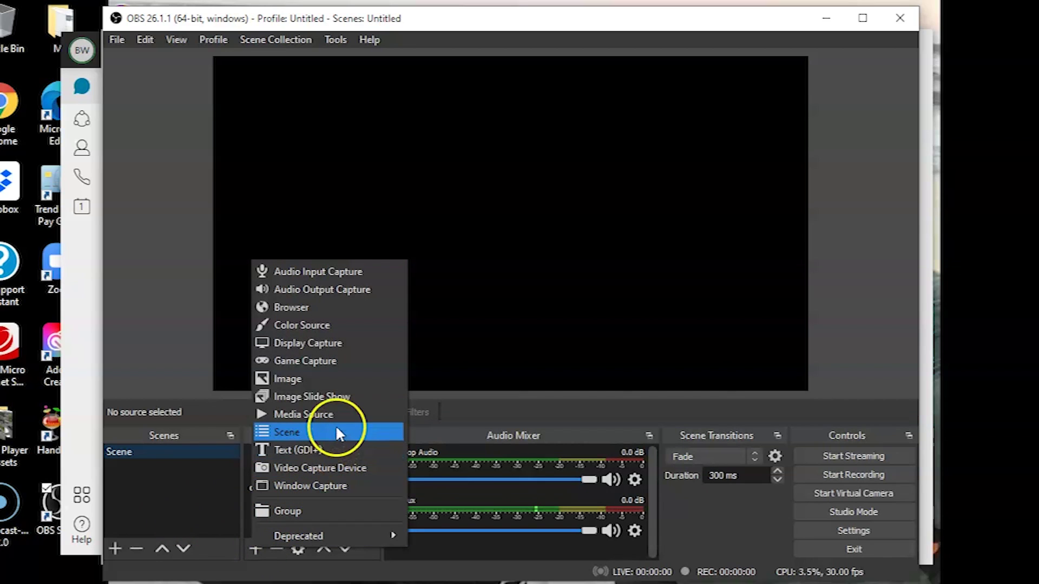
pyautogui.click(370, 486)
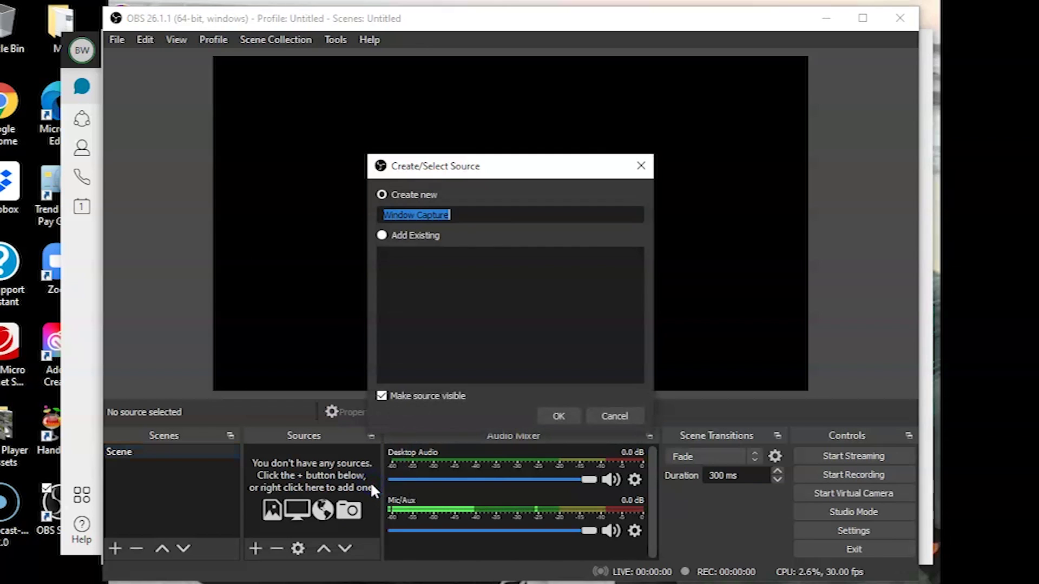
pyautogui.click(557, 416)
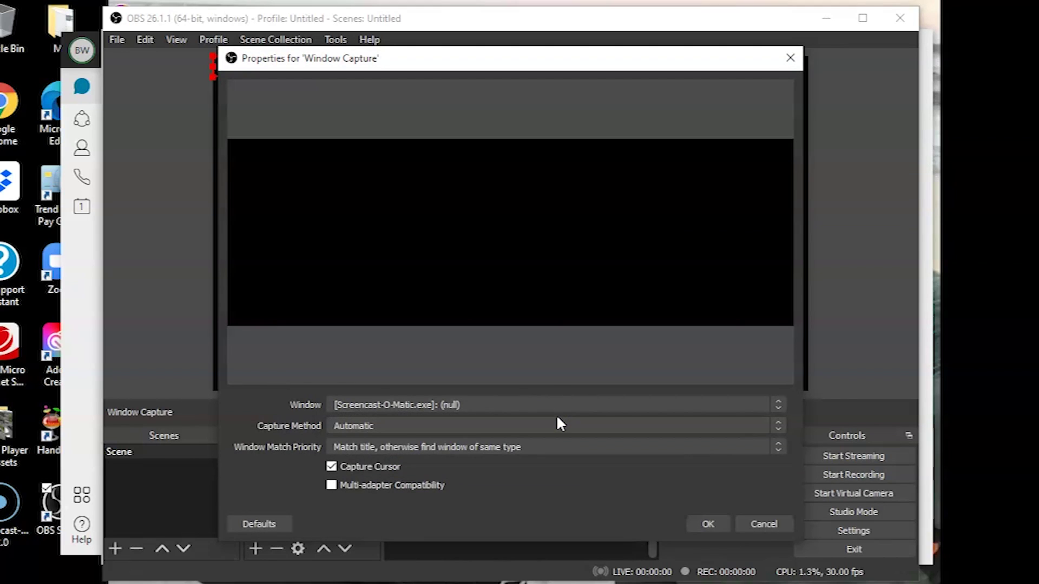
pyautogui.click(513, 409)
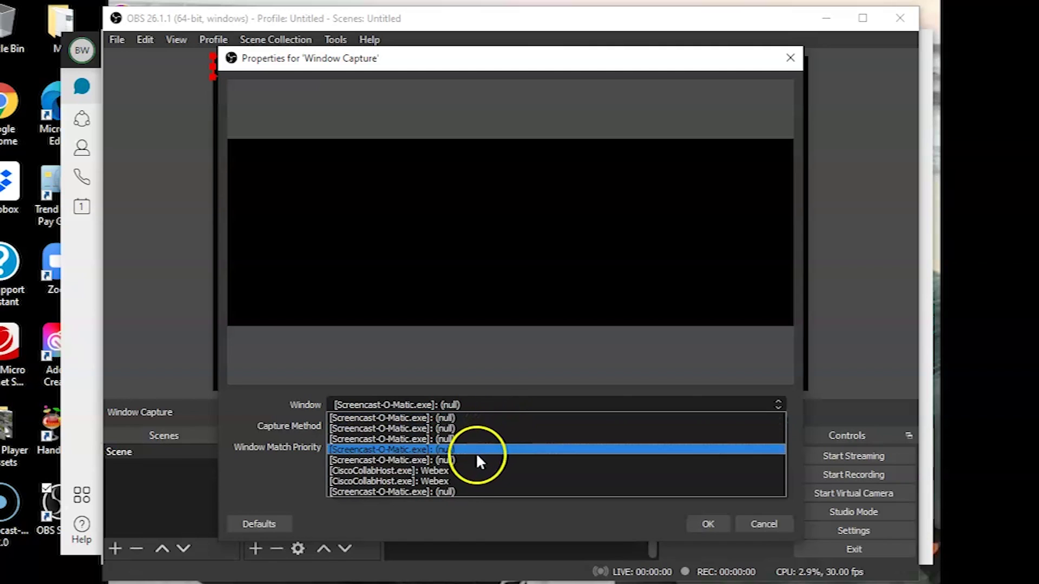
pyautogui.click(463, 480)
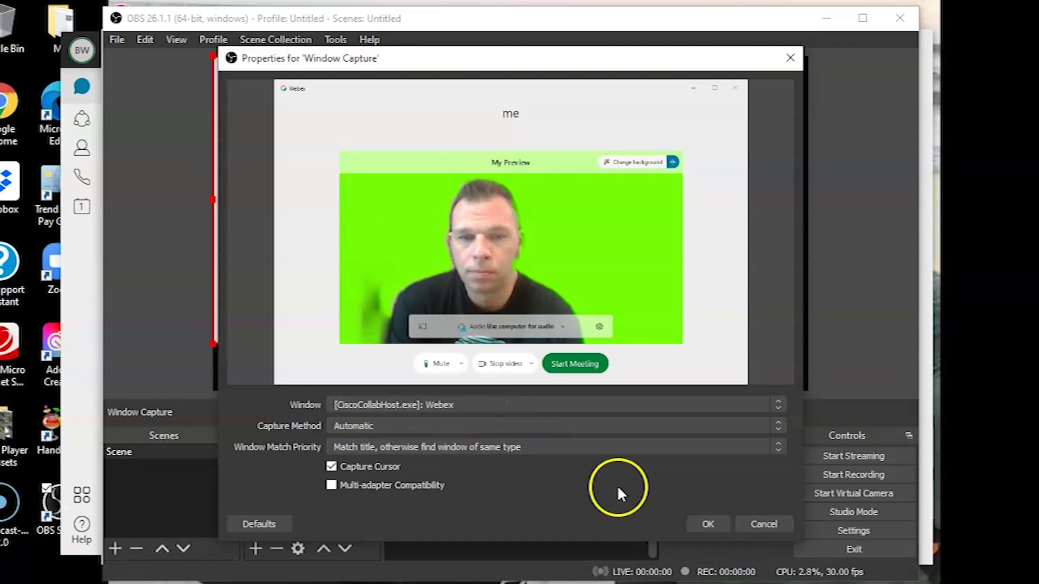
pyautogui.click(704, 524)
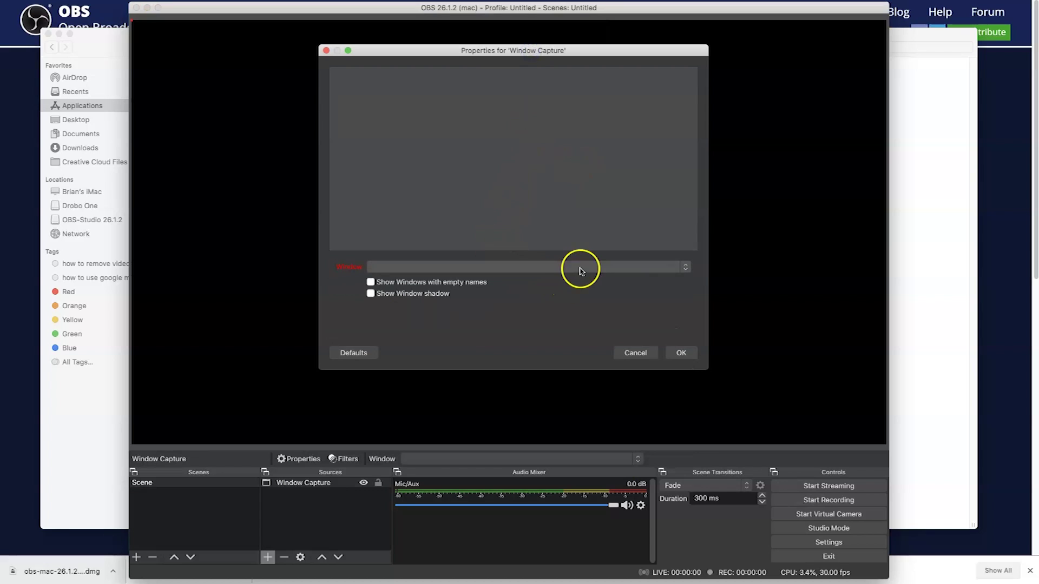
# Reselect the Webex window in the capture properties, then cancel the dialog unchanged.
pyautogui.click(581, 271)
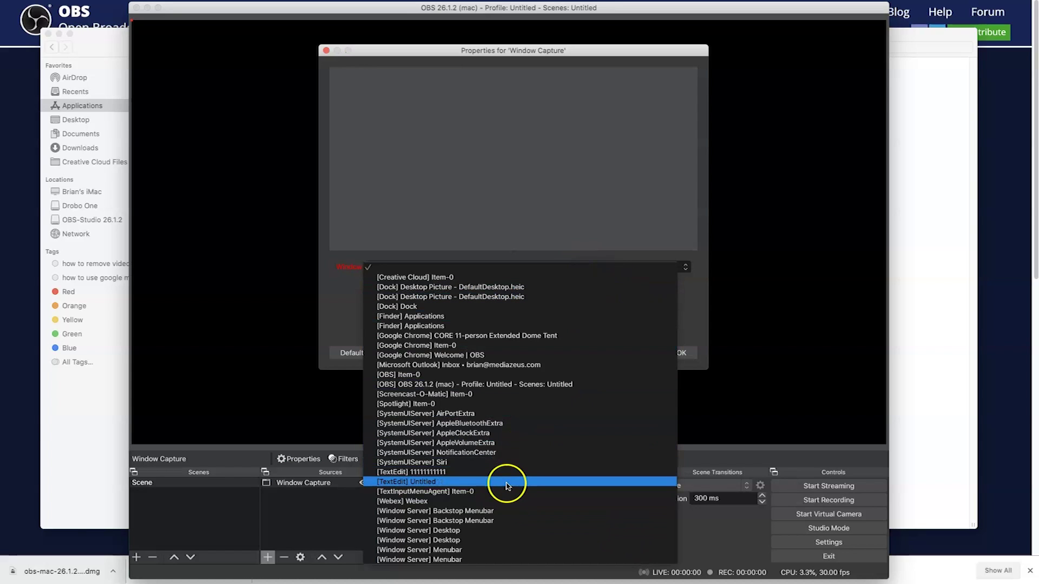
pyautogui.click(540, 500)
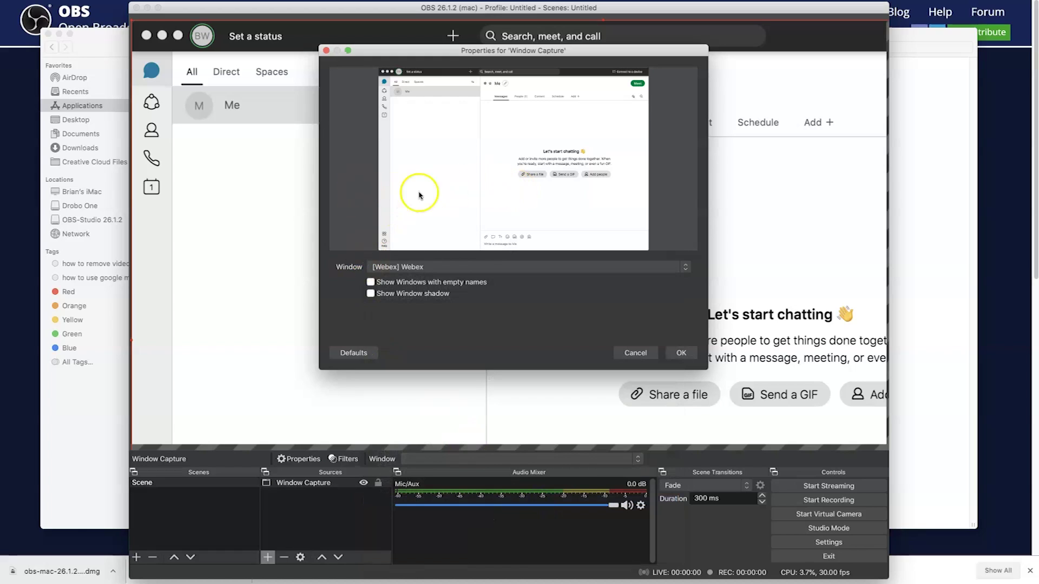
pyautogui.click(422, 267)
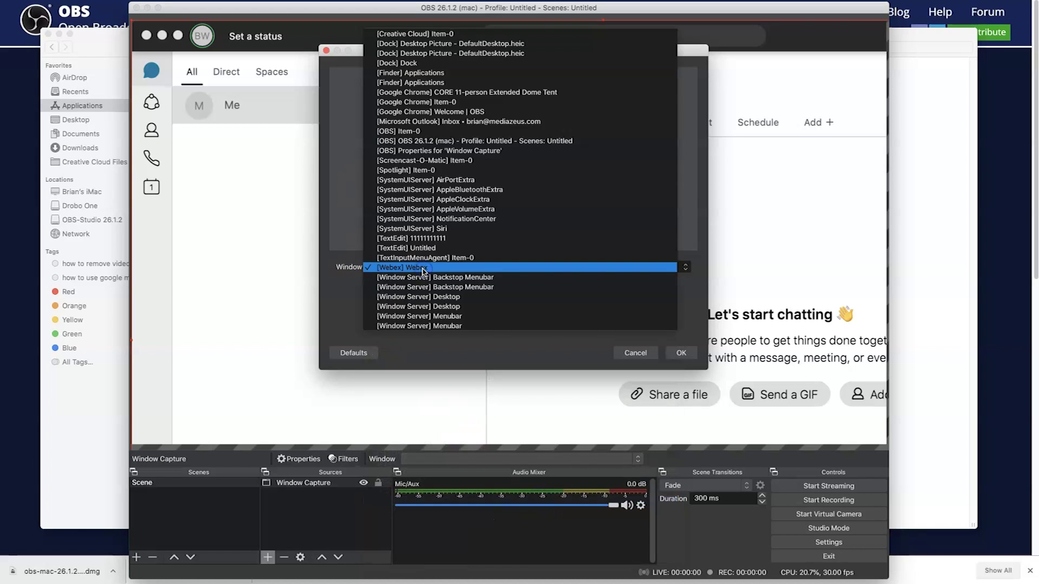
pyautogui.moveTo(423, 270); pyautogui.dragTo(353, 221)
pyautogui.click(630, 352)
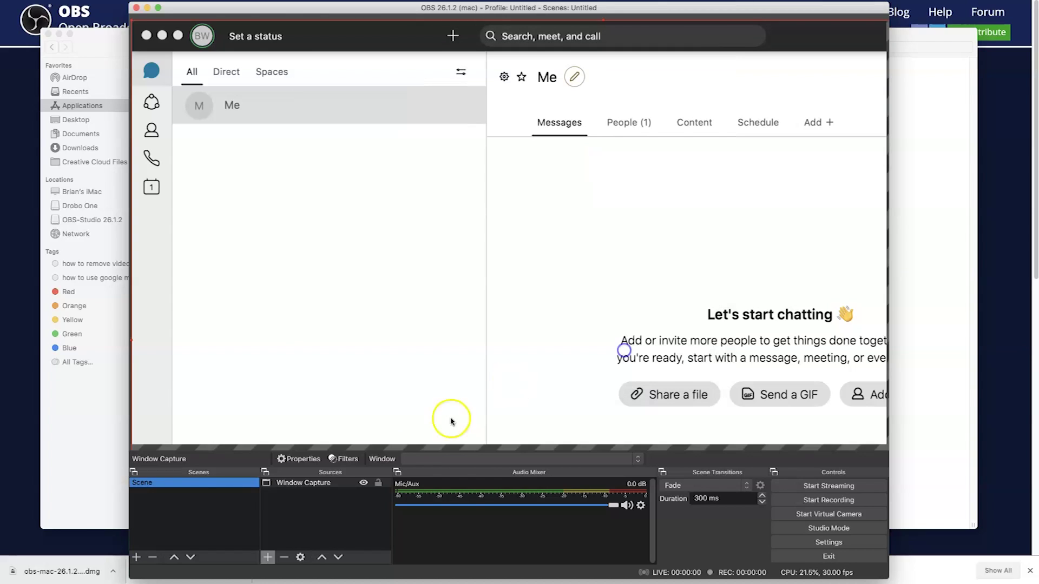
# Delete the Window Capture source, leaving the scene empty.
pyautogui.click(345, 482)
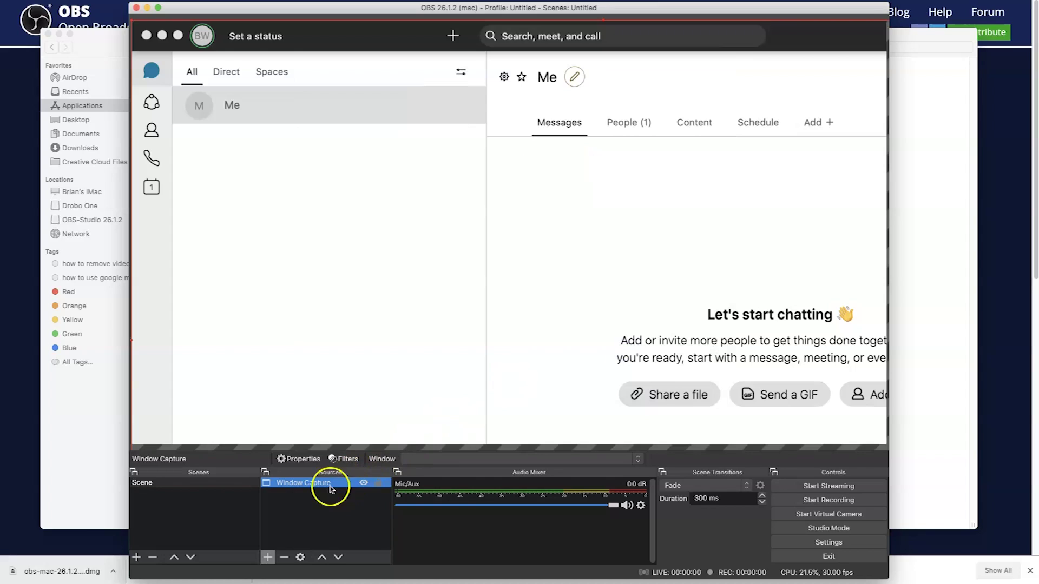
pyautogui.click(283, 557)
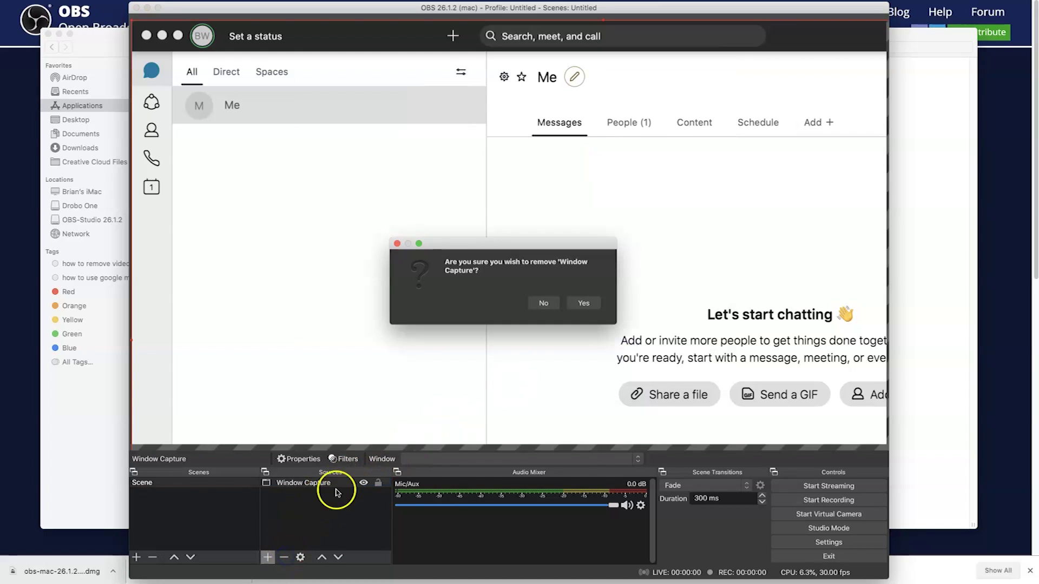
pyautogui.click(586, 304)
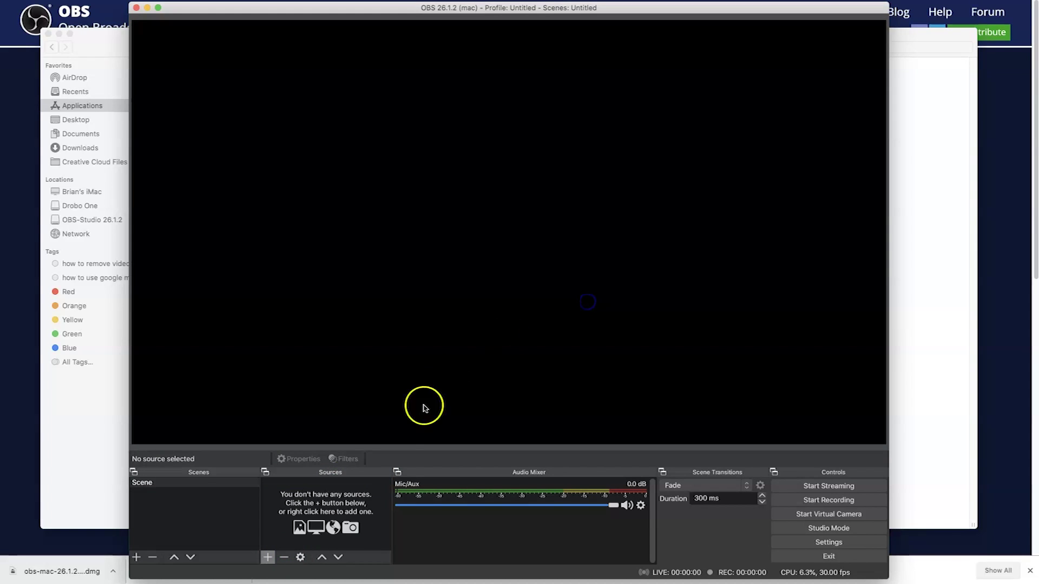
# Add a Display Capture source of display 0, keeping its default name.
pyautogui.click(268, 558)
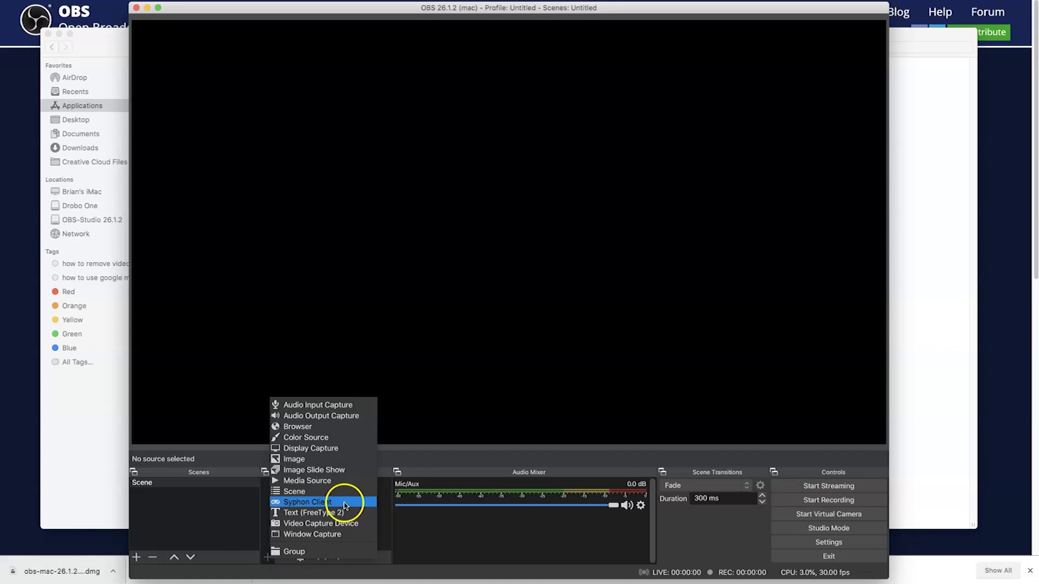
pyautogui.click(346, 449)
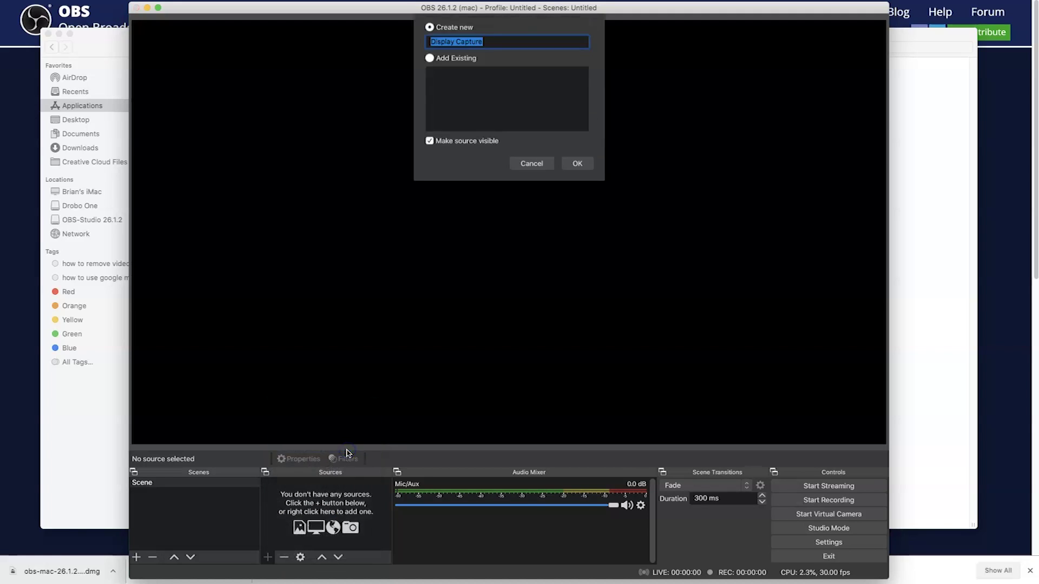
pyautogui.click(576, 167)
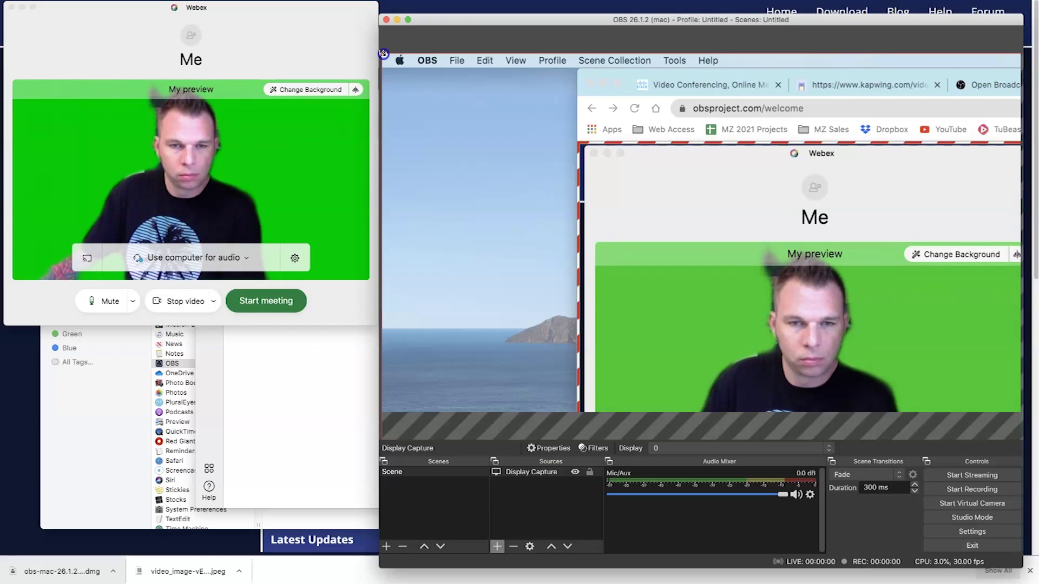
# Shrink the Display Capture and crop it down to the Webex green-screen preview.
pyautogui.moveTo(382, 52); pyautogui.dragTo(681, 223)
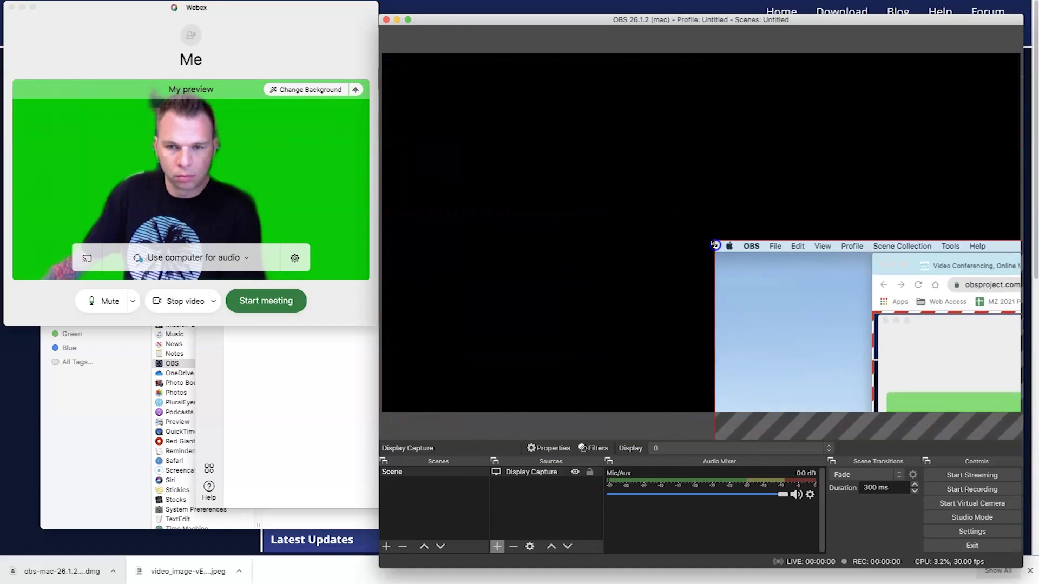
pyautogui.moveTo(752, 294); pyautogui.dragTo(518, 143)
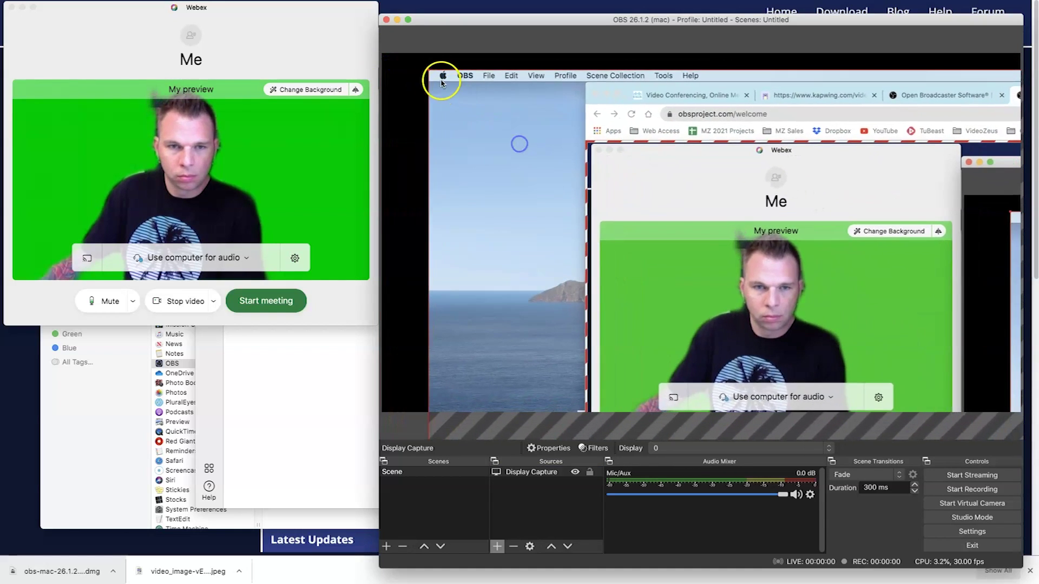
pyautogui.moveTo(428, 71); pyautogui.dragTo(608, 163)
pyautogui.moveTo(714, 230); pyautogui.dragTo(522, 118)
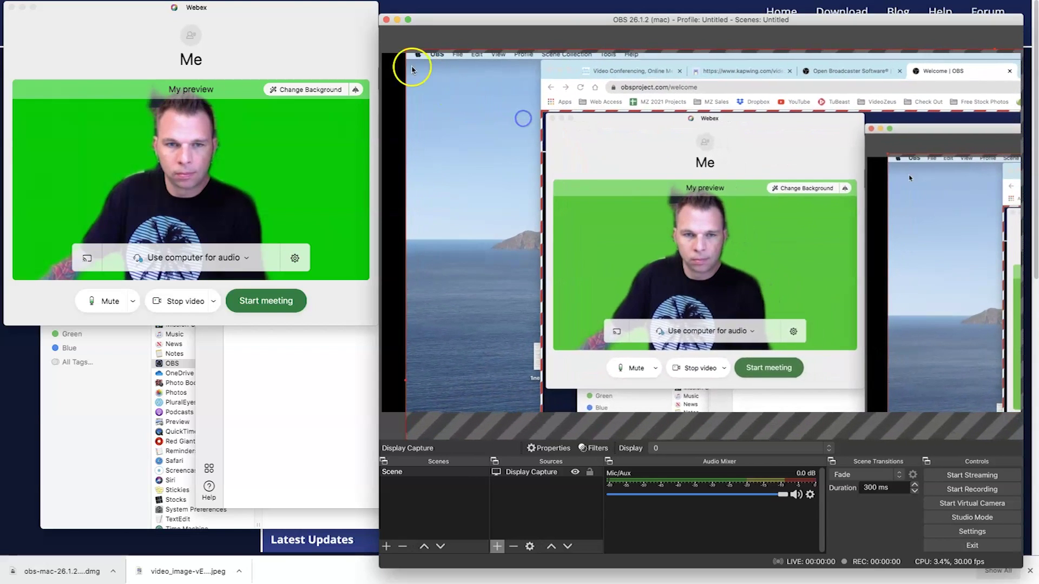
pyautogui.moveTo(405, 48); pyautogui.dragTo(503, 121)
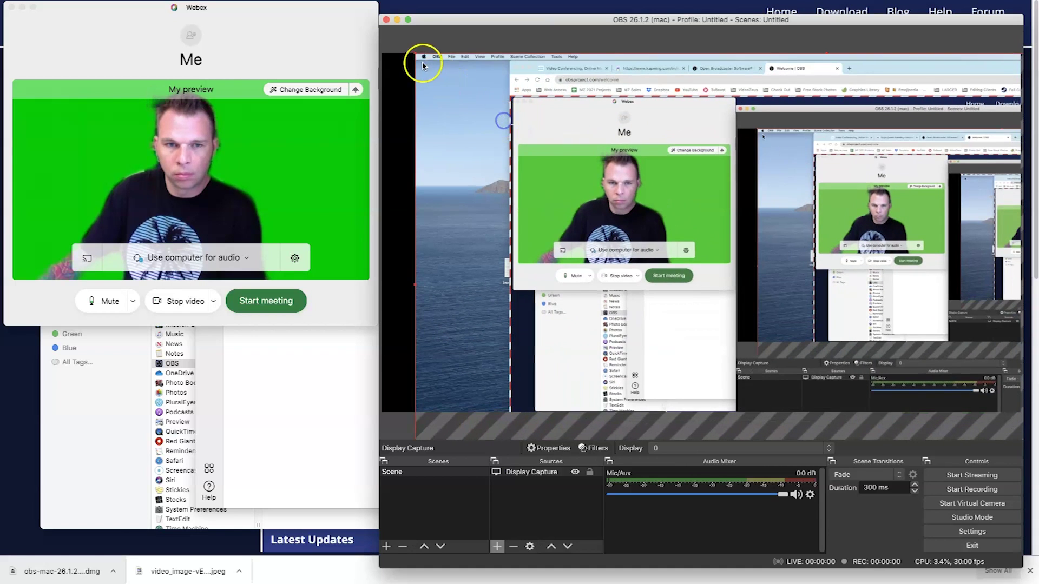
pyautogui.moveTo(414, 54); pyautogui.dragTo(419, 76)
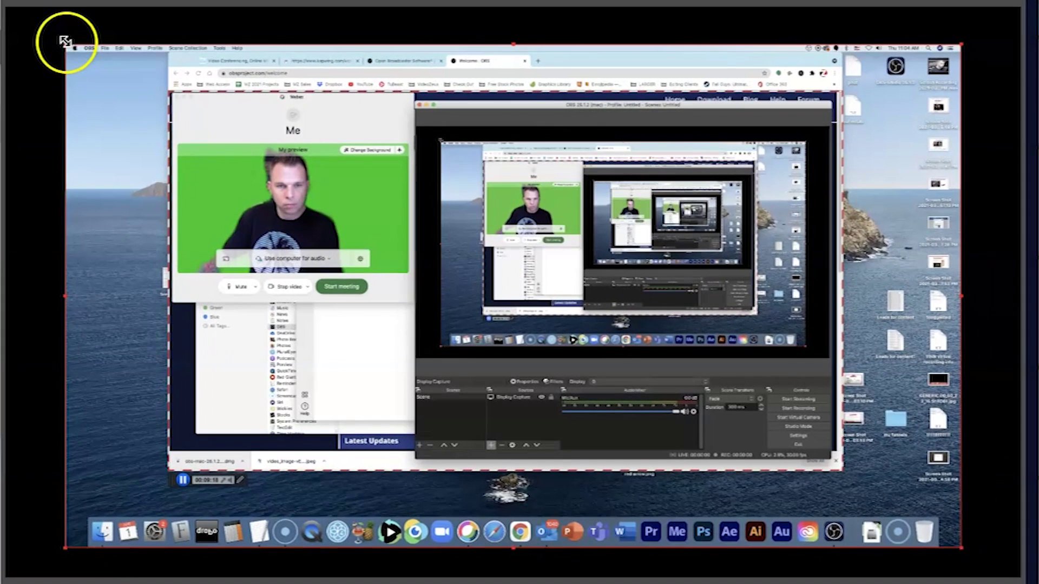
pyautogui.moveTo(421, 78); pyautogui.dragTo(442, 105)
pyautogui.moveTo(99, 86); pyautogui.dragTo(179, 155)
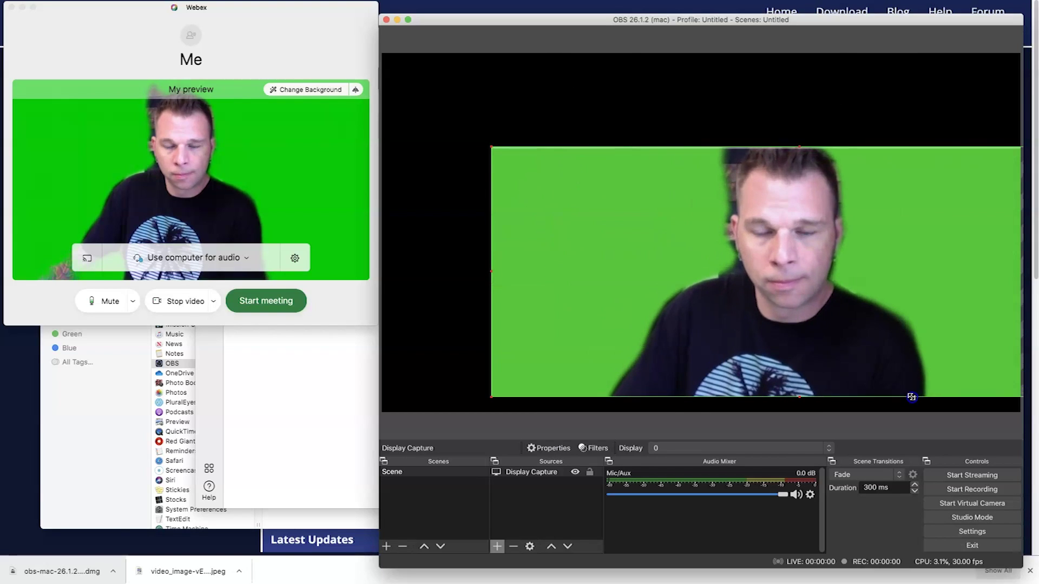
# Move and stretch the cropped webcam video so it fills the whole canvas.
pyautogui.moveTo(735, 226); pyautogui.dragTo(625, 133)
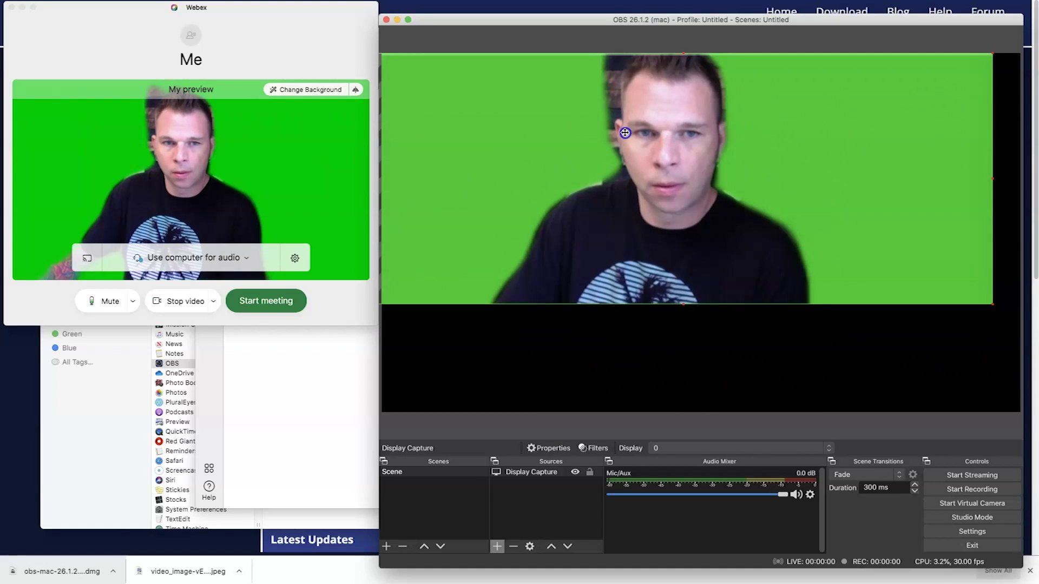
pyautogui.moveTo(683, 303); pyautogui.dragTo(715, 413)
pyautogui.click(771, 312)
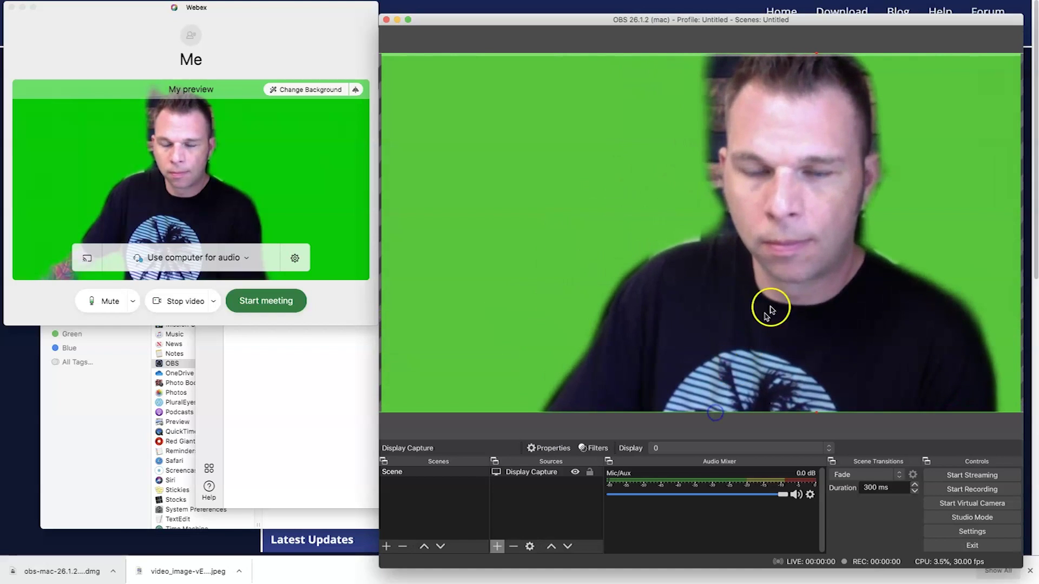
pyautogui.moveTo(770, 311); pyautogui.dragTo(722, 263)
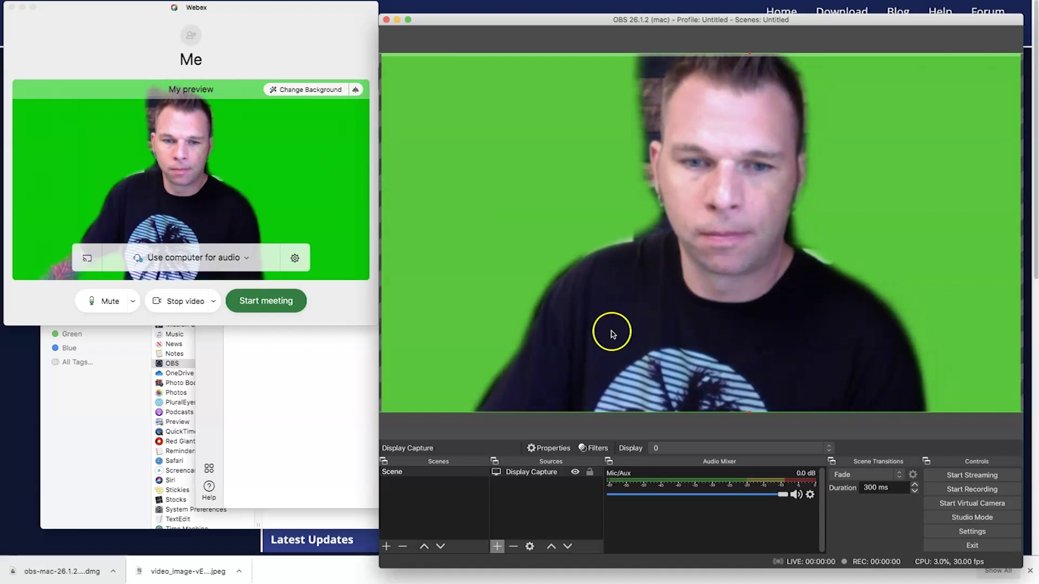
pyautogui.click(544, 472)
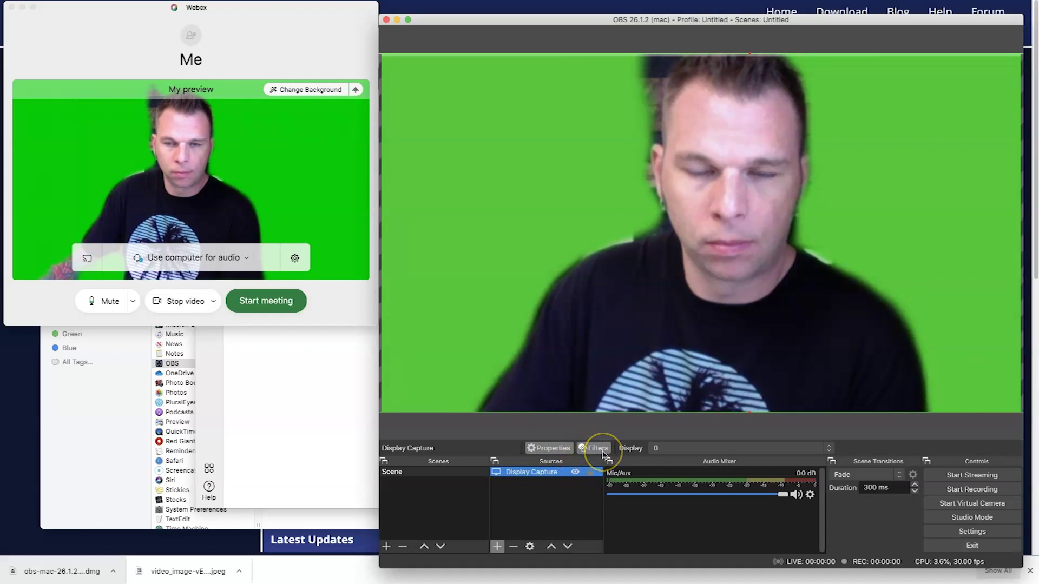
pyautogui.moveTo(731, 267); pyautogui.dragTo(724, 264)
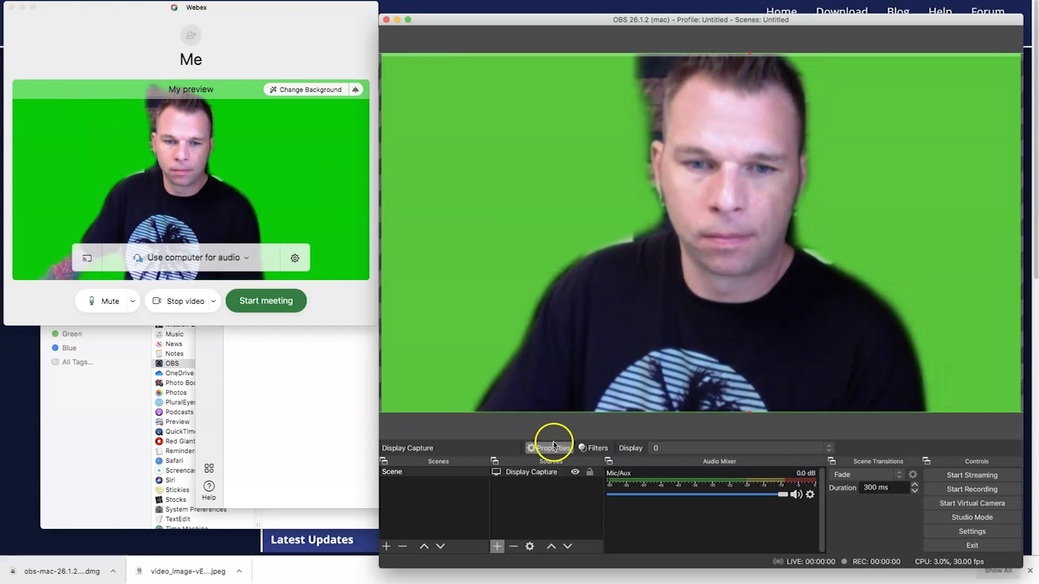
# Add a Chroma Key effect filter (Green, similarity 400) to the Display Capture source.
pyautogui.click(543, 475)
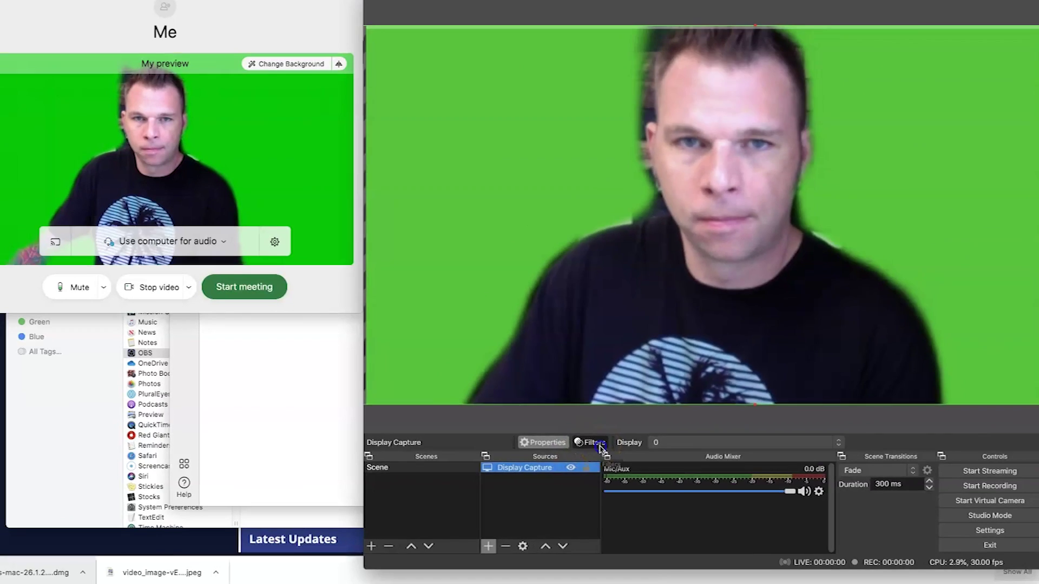
pyautogui.click(537, 328)
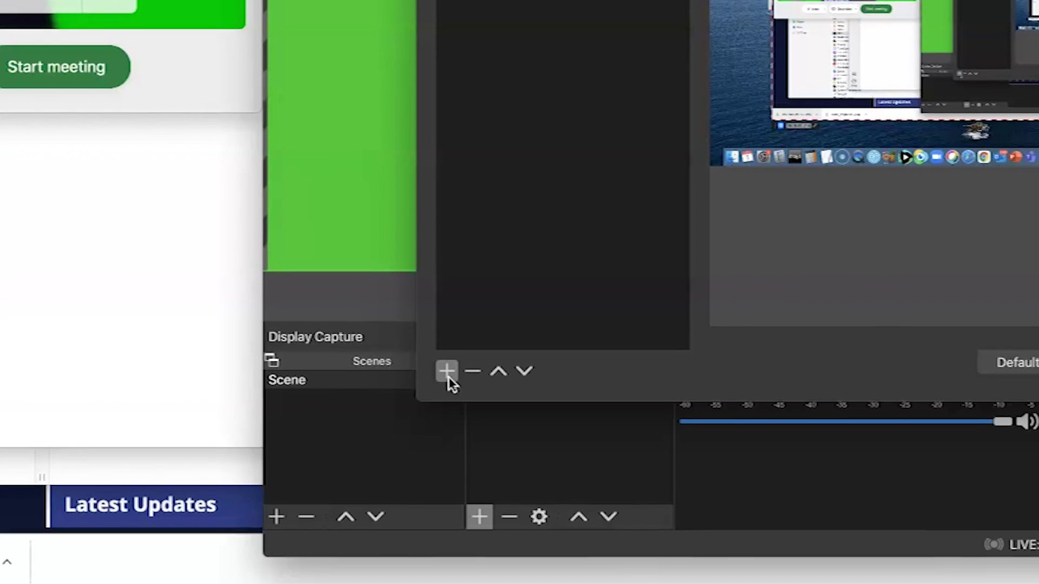
pyautogui.click(480, 468)
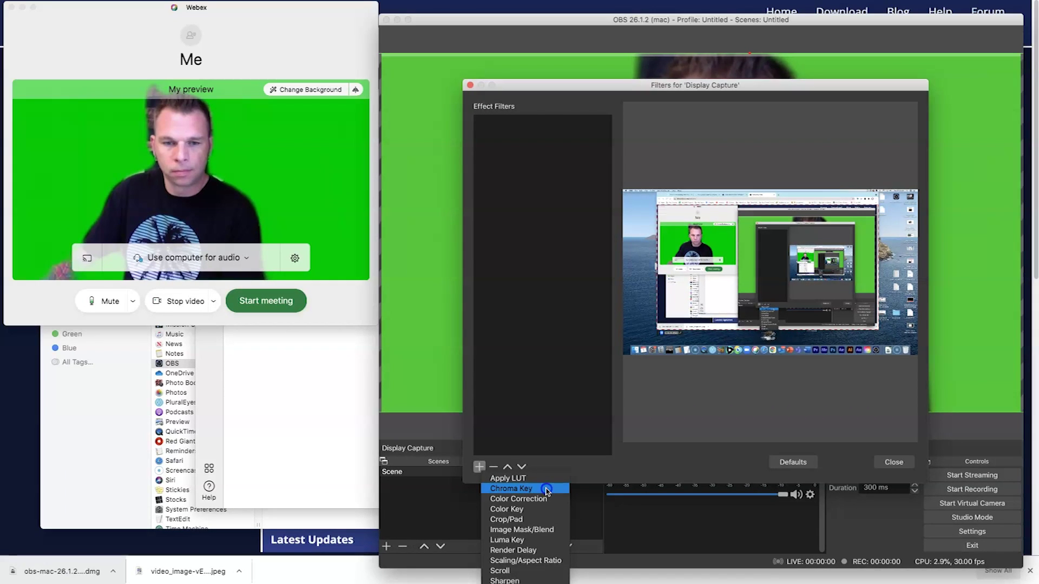
pyautogui.click(547, 491)
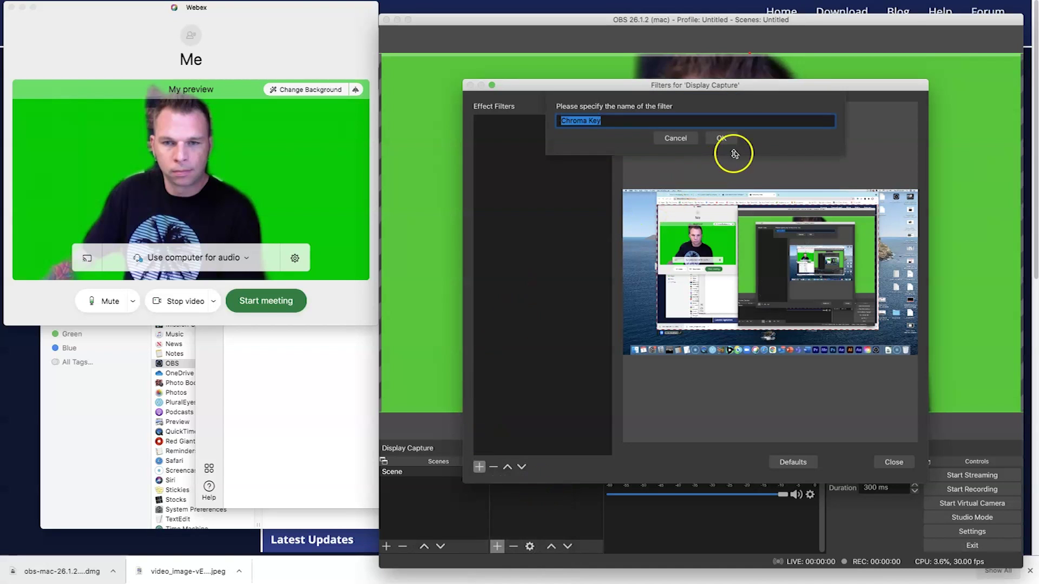
pyautogui.click(725, 139)
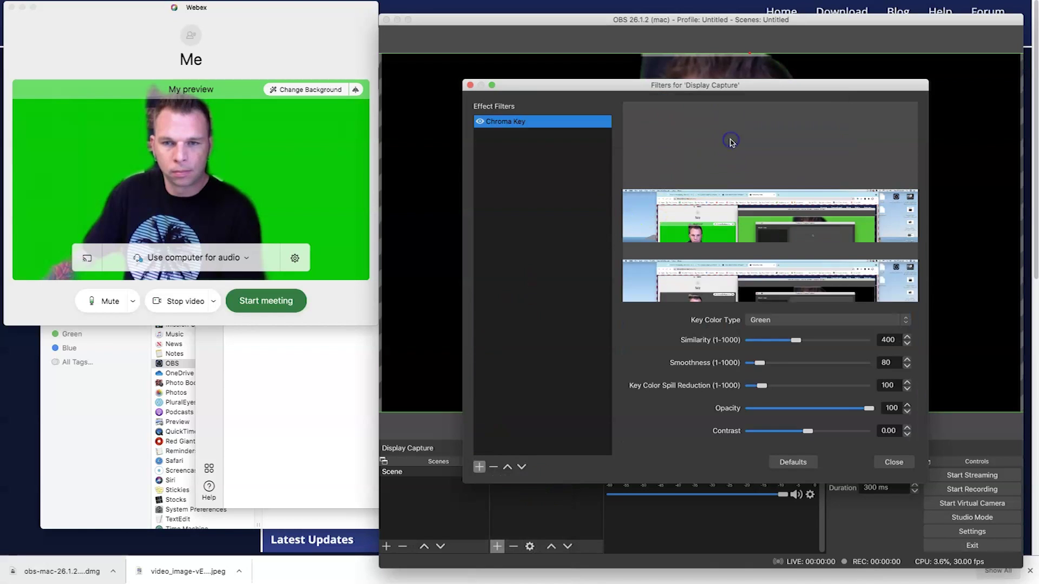
pyautogui.moveTo(671, 86); pyautogui.dragTo(636, 84)
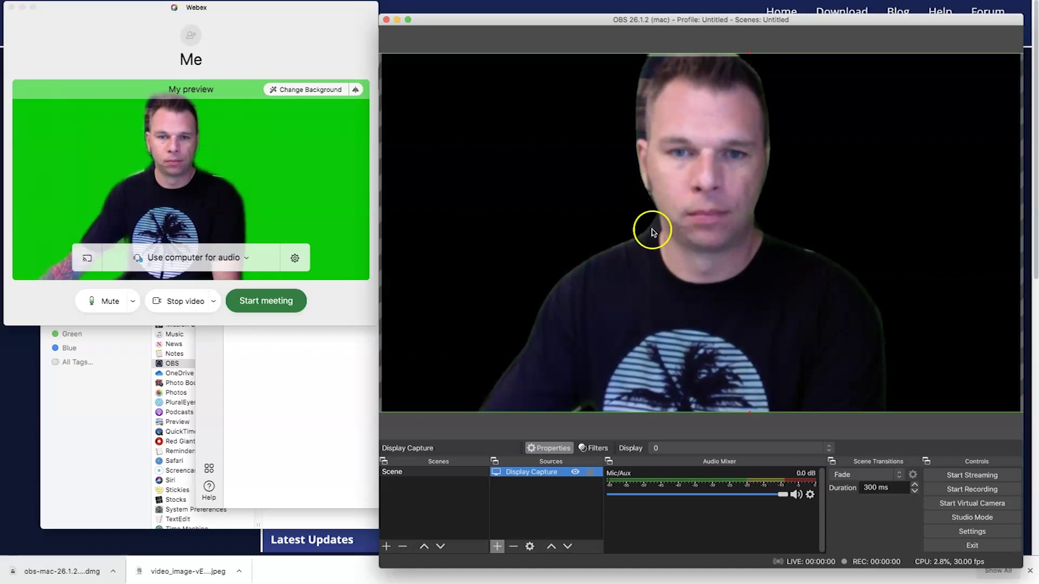
# Create a looping Media Source playing Downloads/retro-sunset-02-WBTKLEG.mp4.
pyautogui.click(552, 498)
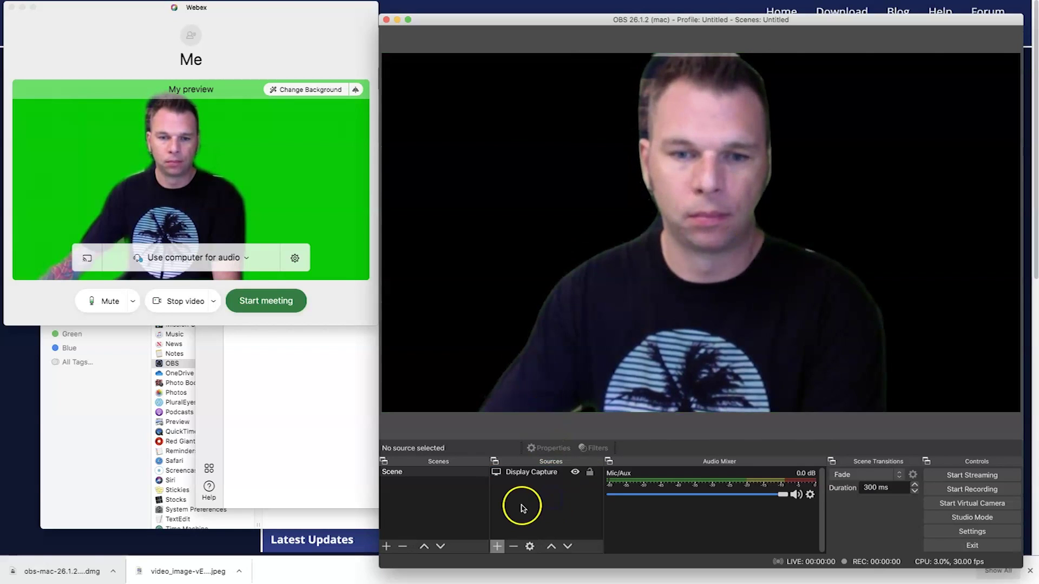
pyautogui.click(499, 547)
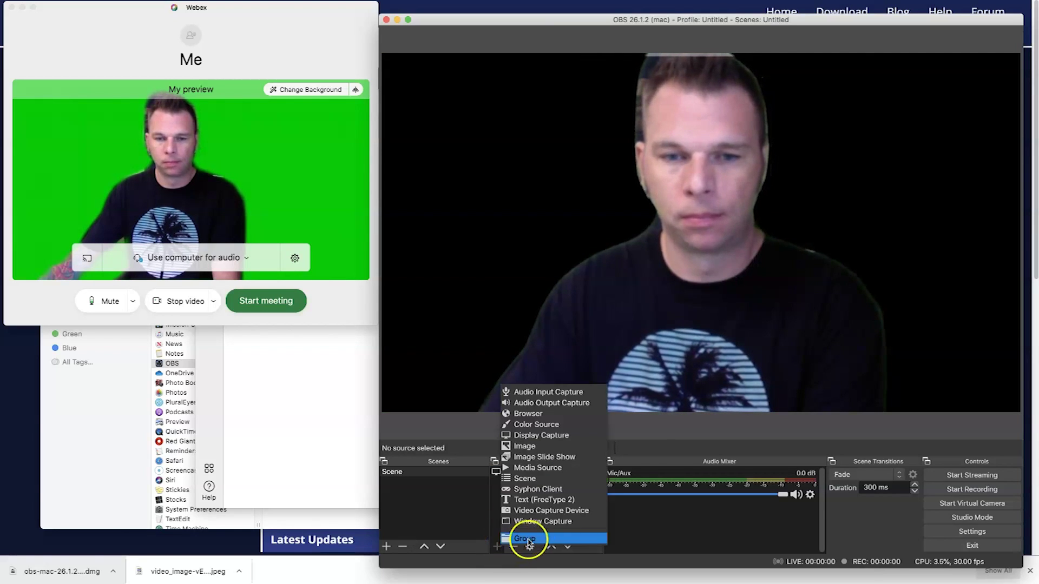
pyautogui.click(575, 468)
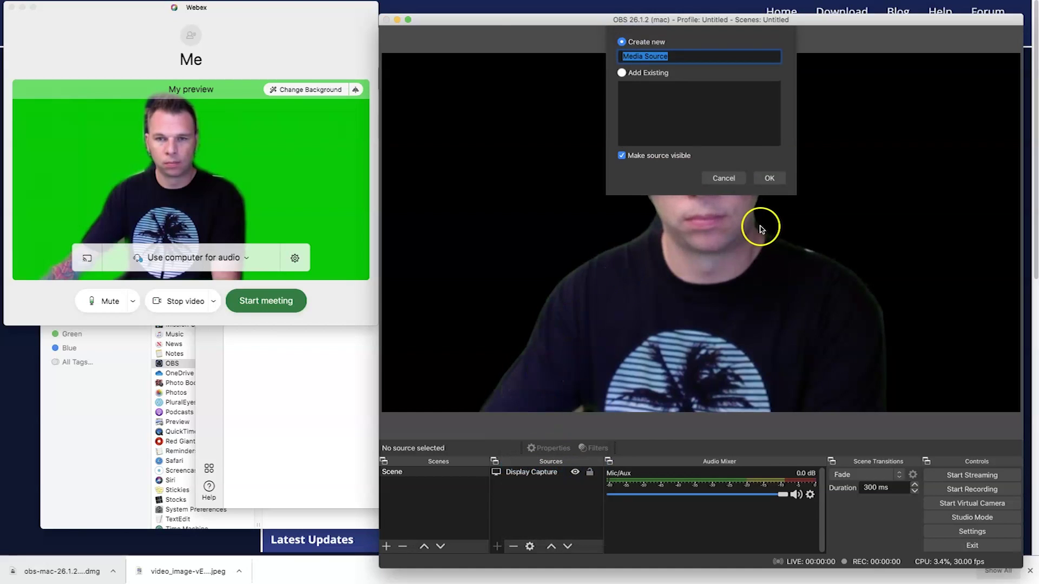
pyautogui.click(770, 178)
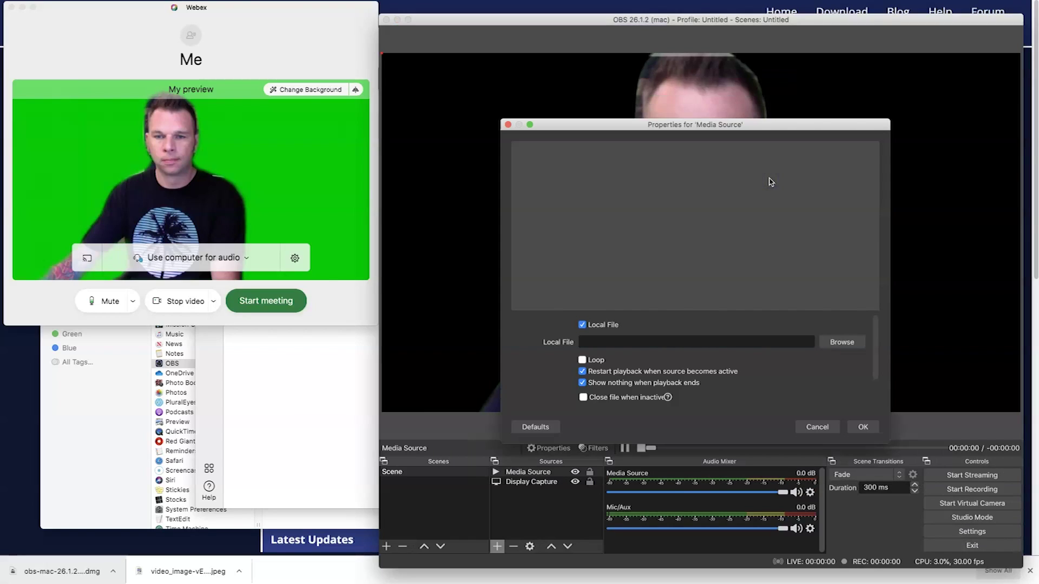
pyautogui.click(838, 343)
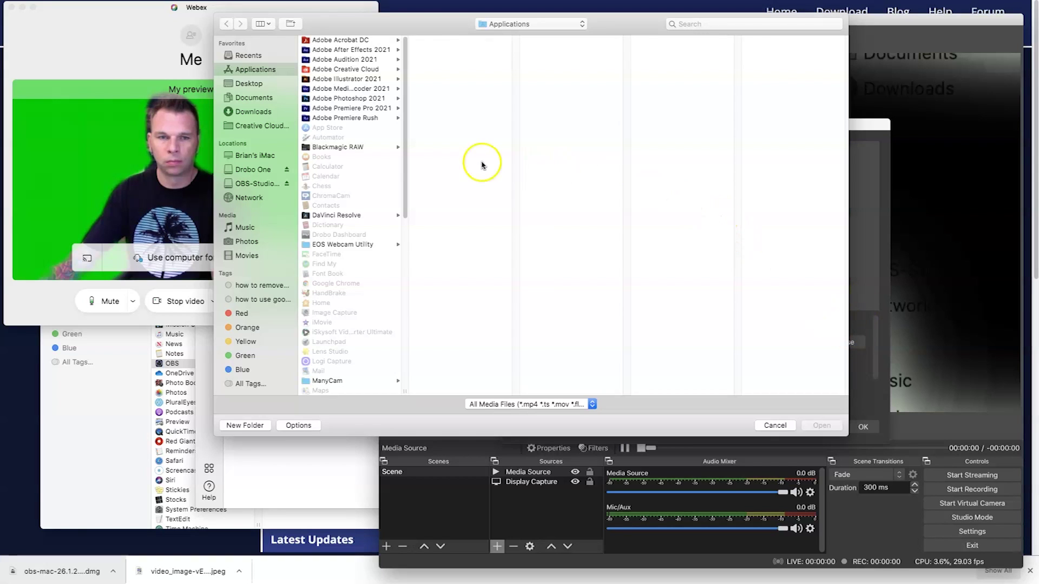
pyautogui.click(253, 112)
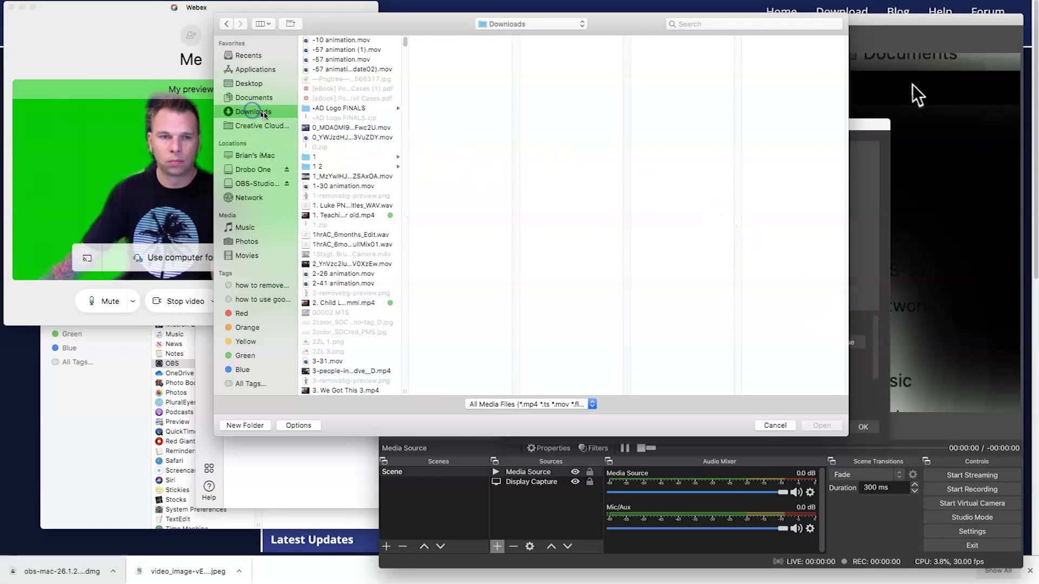
pyautogui.click(349, 127)
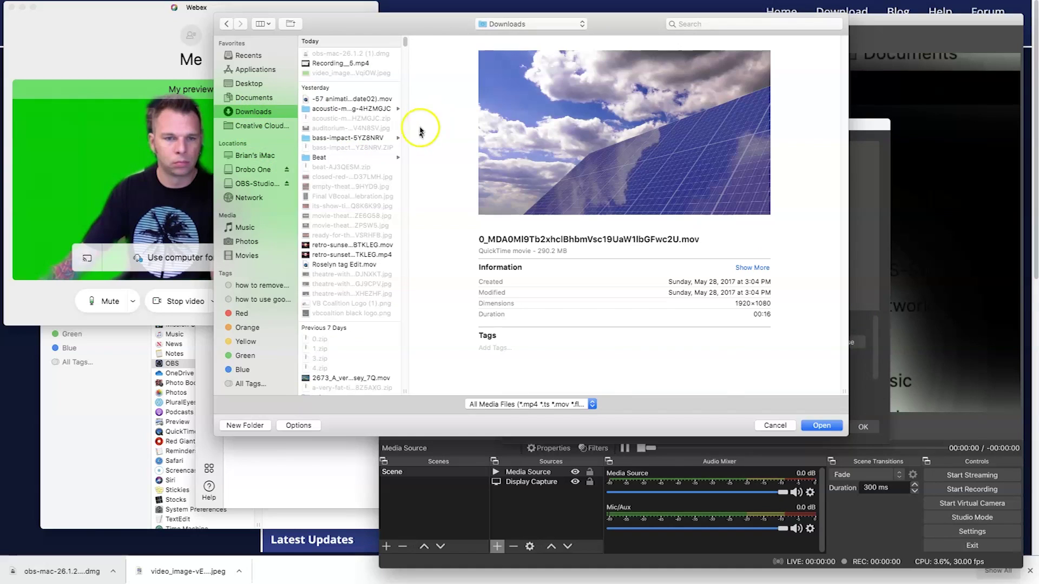
pyautogui.click(374, 253)
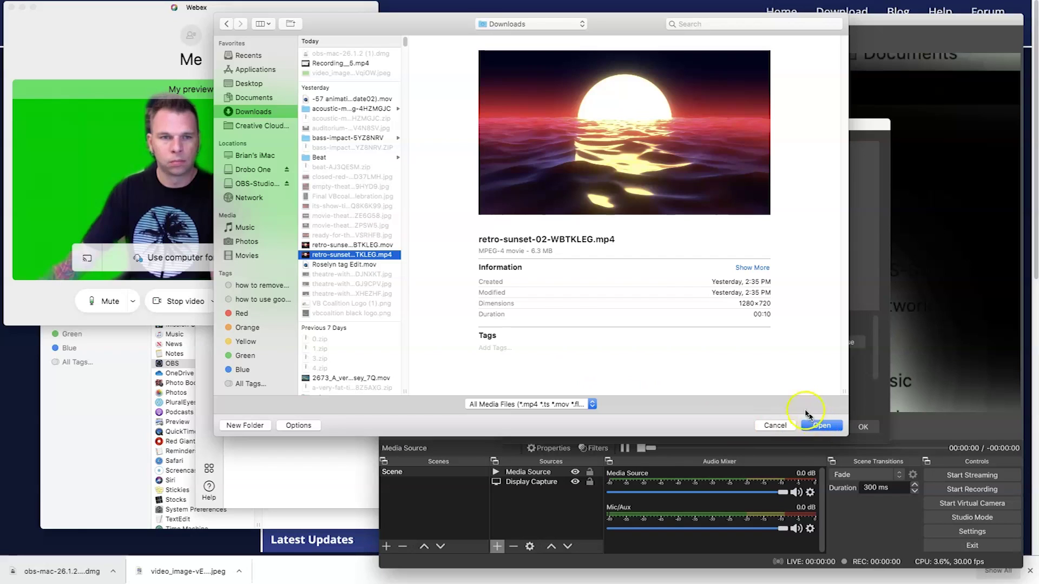
pyautogui.click(828, 425)
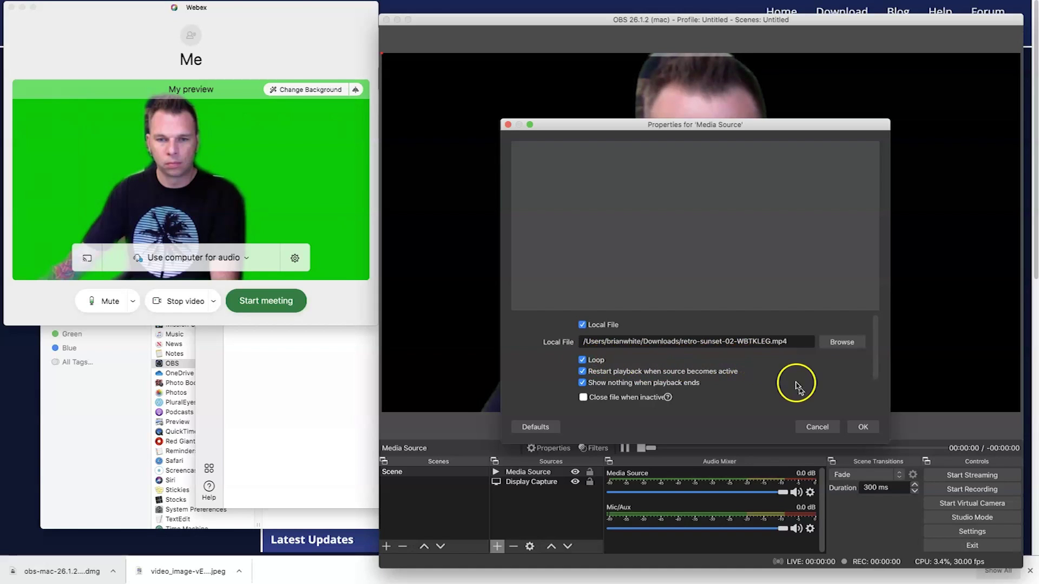
pyautogui.click(861, 428)
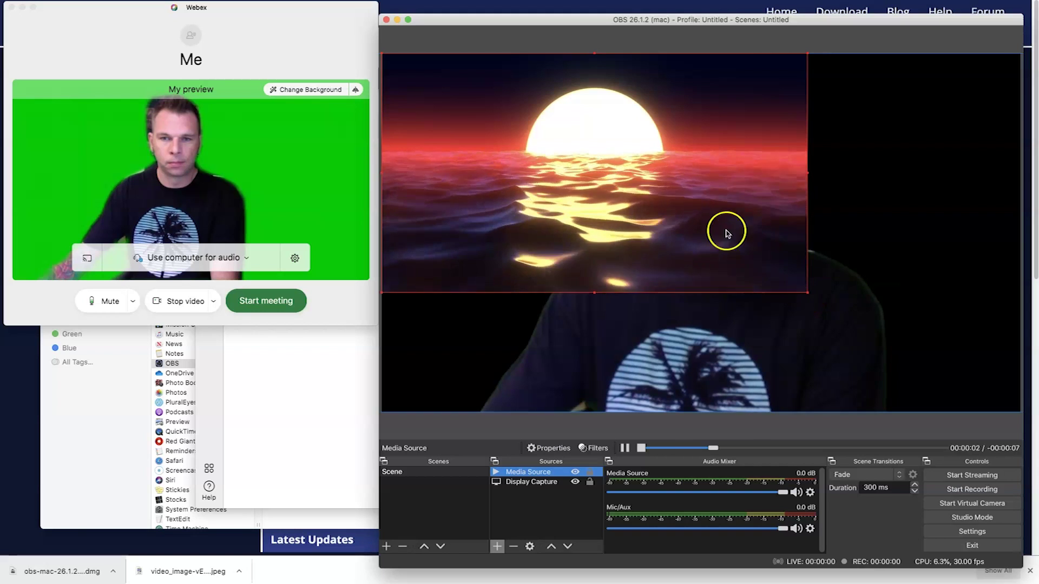
# Stretch the sunset video over the whole canvas and layer it below Display Capture.
pyautogui.moveTo(624, 185)
pyautogui.mouseDown()
pyautogui.moveTo(698, 210)
pyautogui.moveTo(753, 203)
pyautogui.moveTo(681, 216)
pyautogui.moveTo(734, 221)
pyautogui.moveTo(637, 198)
pyautogui.moveTo(624, 184)
pyautogui.mouseUp()
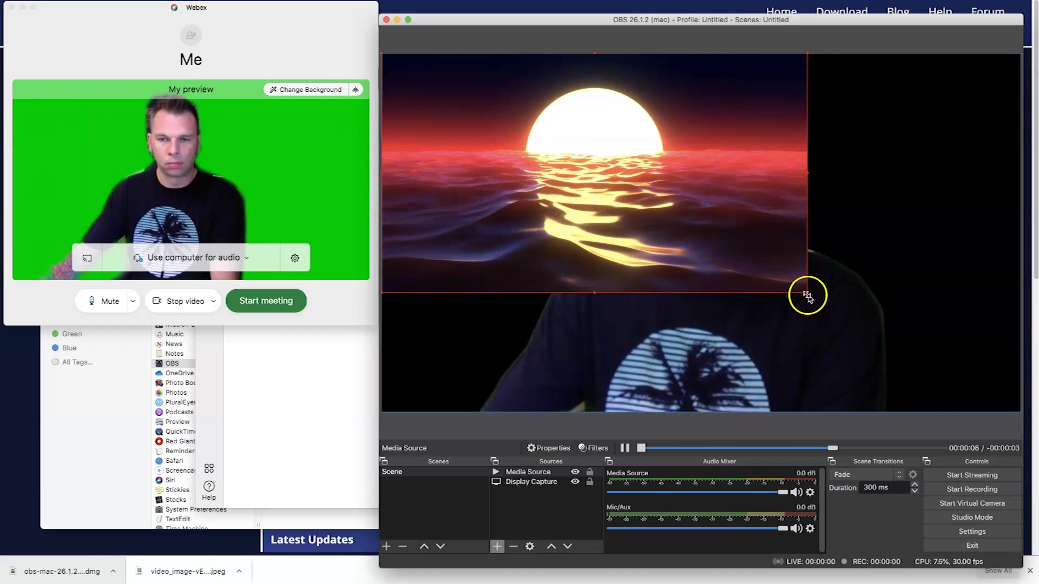
pyautogui.moveTo(807, 295); pyautogui.dragTo(939, 410)
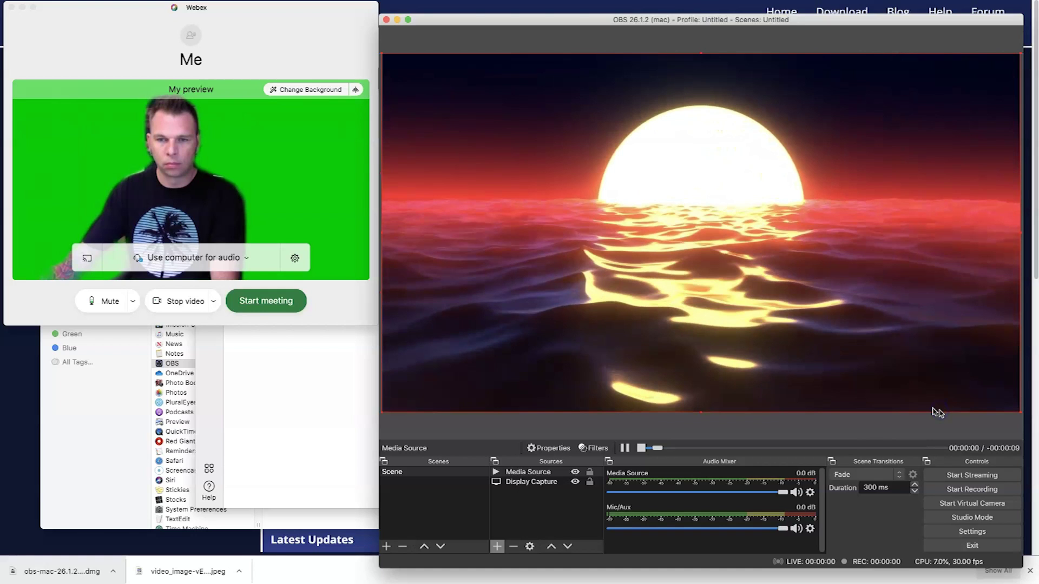
pyautogui.click(860, 390)
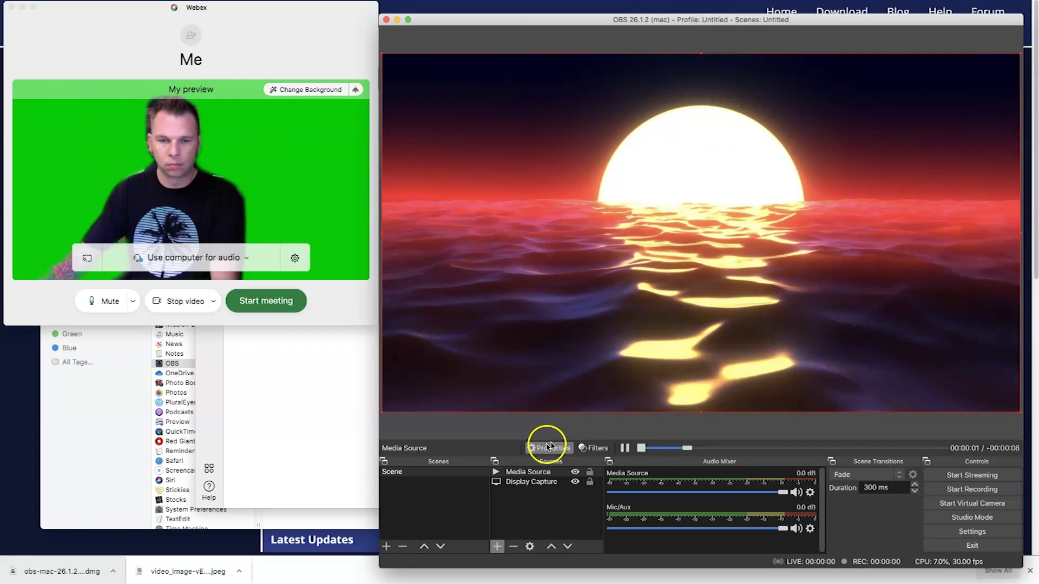
pyautogui.click(533, 473)
pyautogui.moveTo(533, 475); pyautogui.dragTo(533, 490)
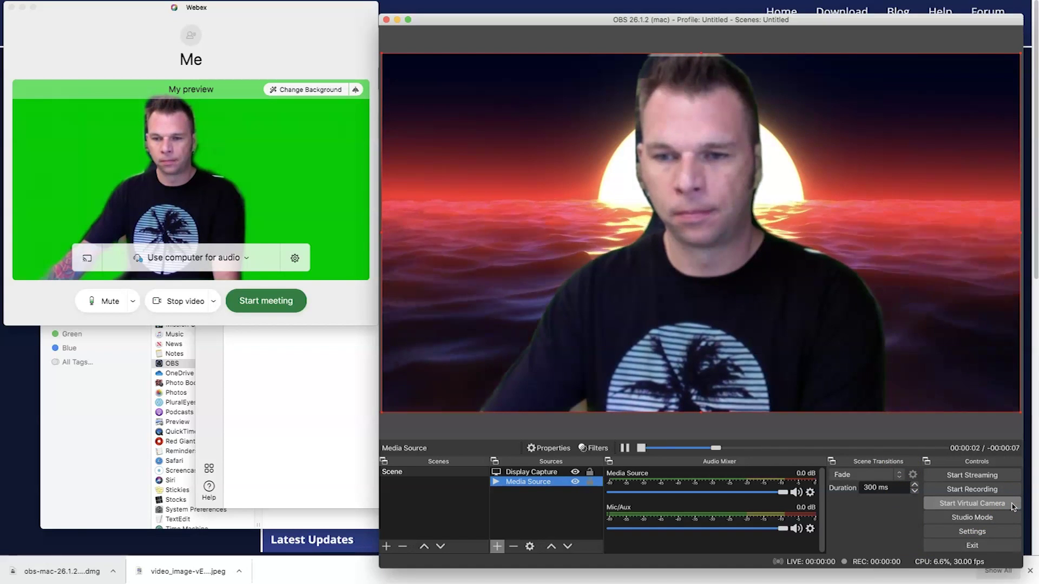
# Start the OBS virtual camera from the Controls panel.
pyautogui.click(1015, 507)
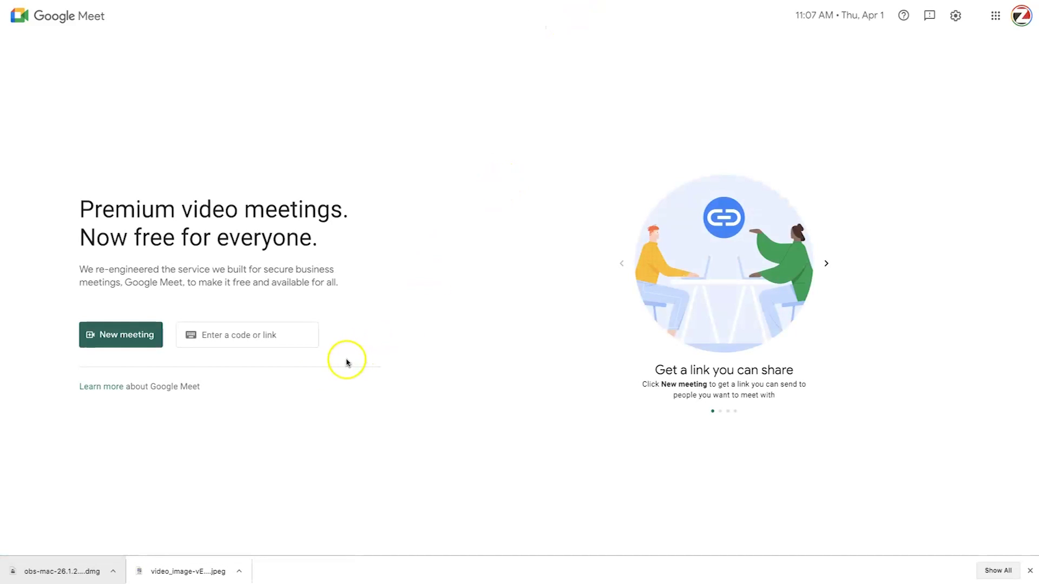
# Start an instant Google Meet meeting and set its camera to OBS Virtual Camera.
pyautogui.click(124, 345)
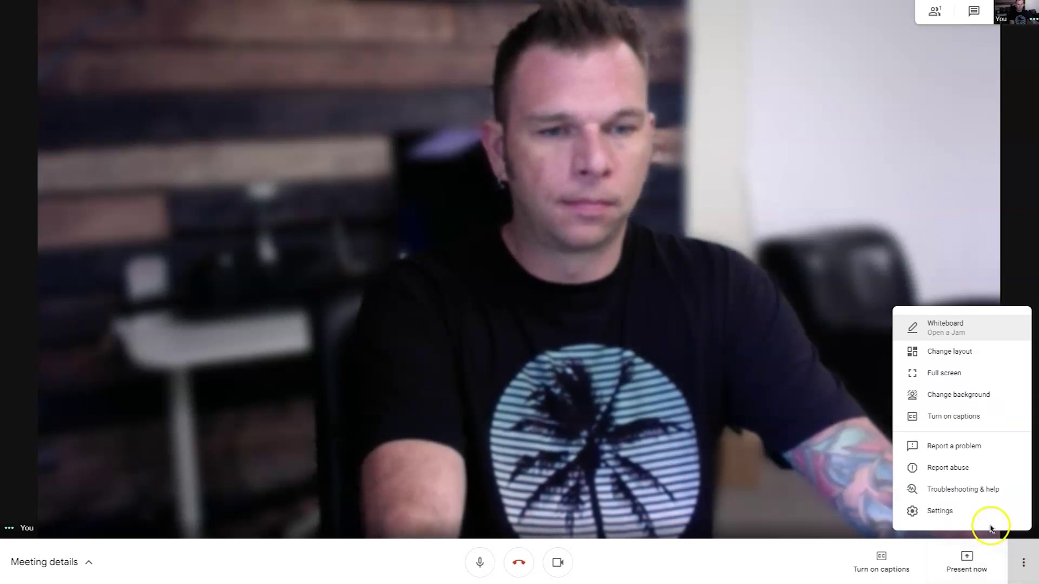
pyautogui.click(987, 516)
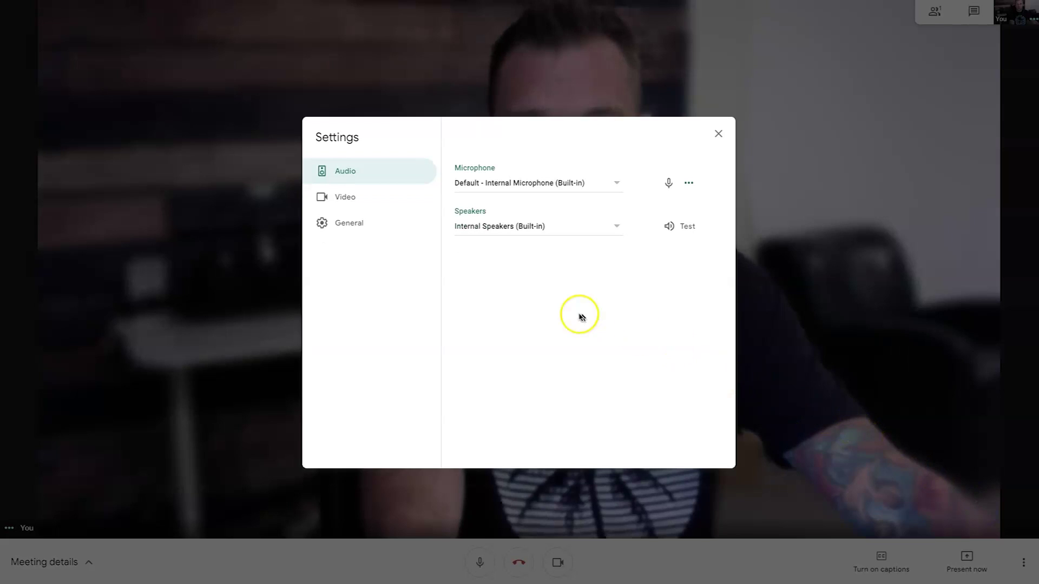
pyautogui.click(370, 203)
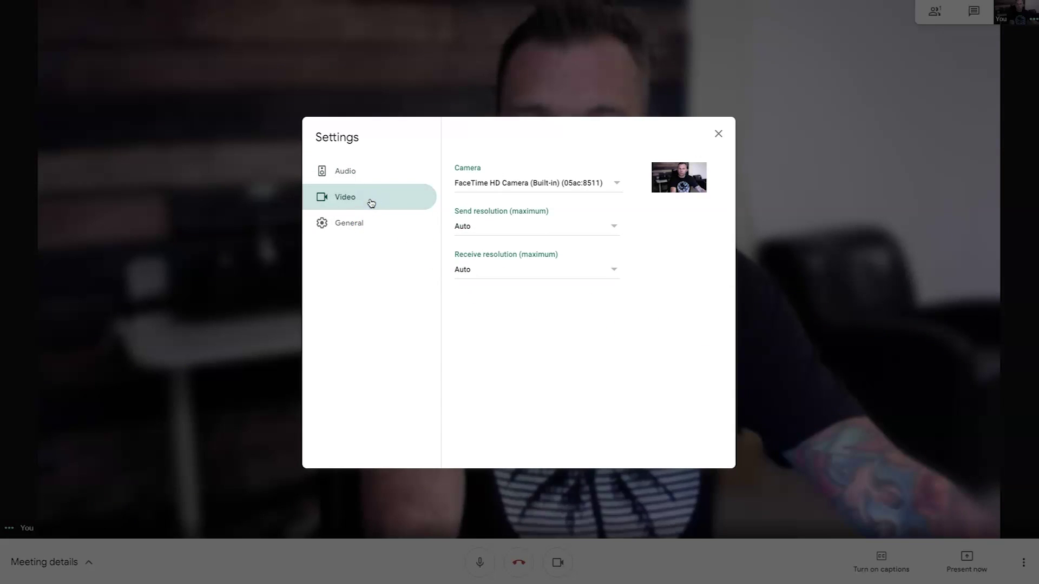
pyautogui.click(615, 185)
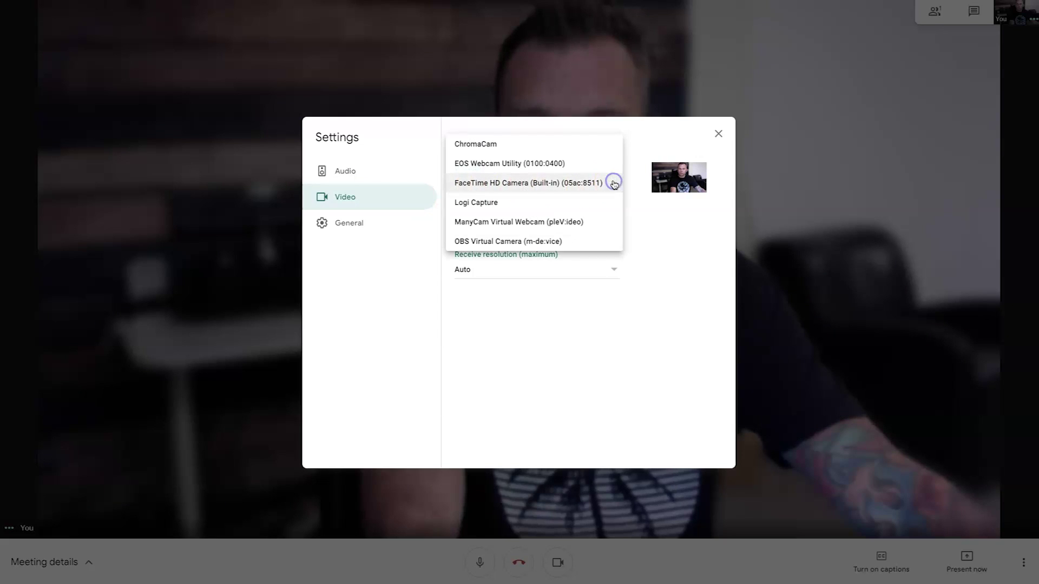
pyautogui.click(595, 242)
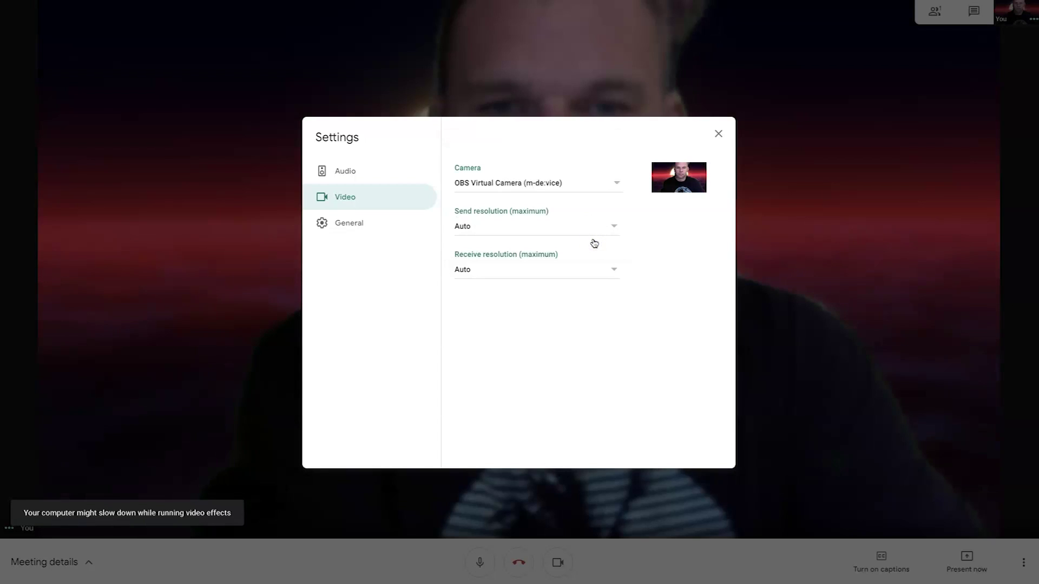
pyautogui.click(716, 137)
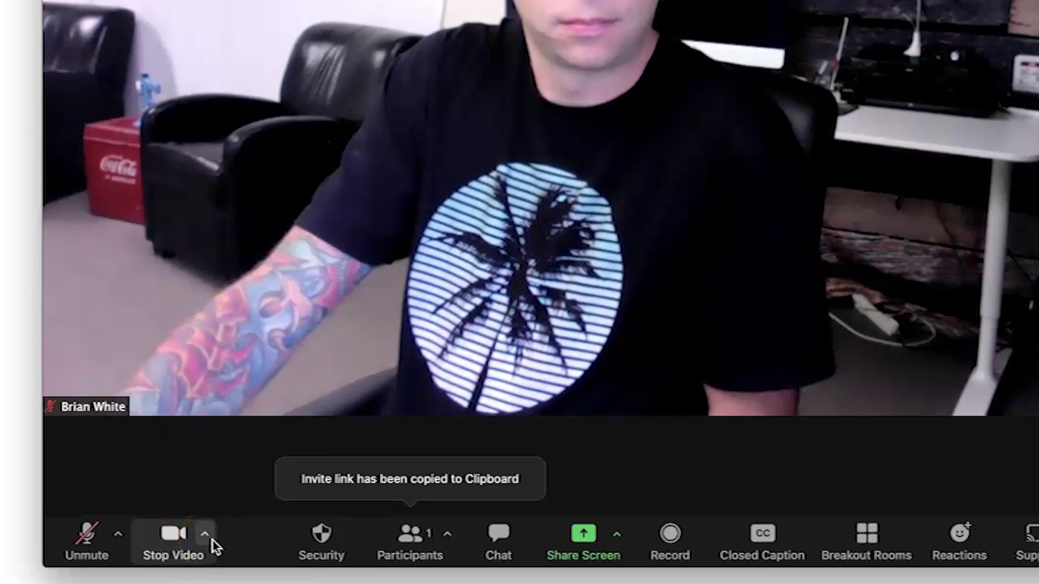
# Switch the Zoom meeting camera to OBS Virtual Camera.
pyautogui.click(271, 558)
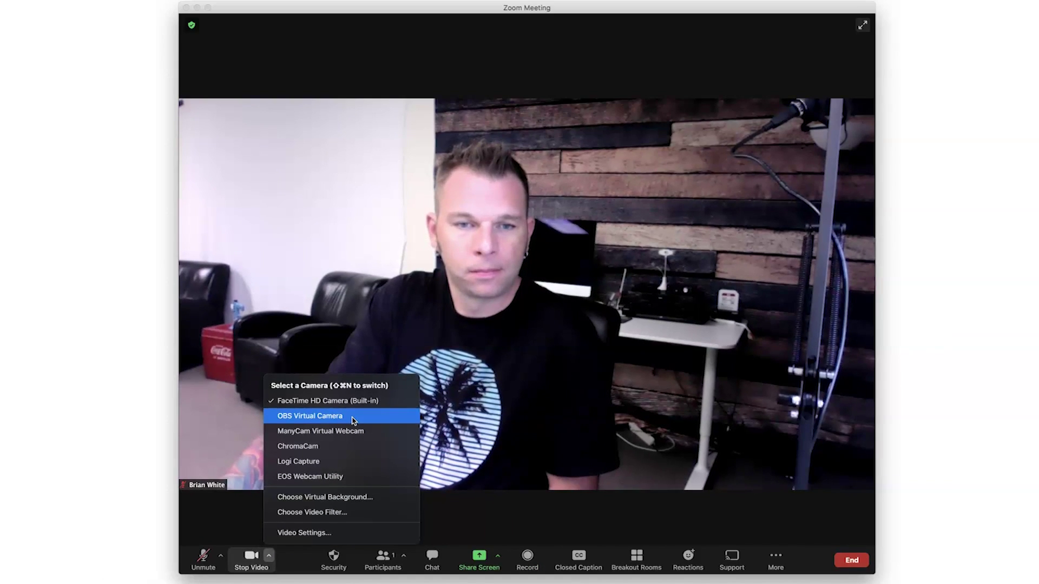
pyautogui.click(357, 291)
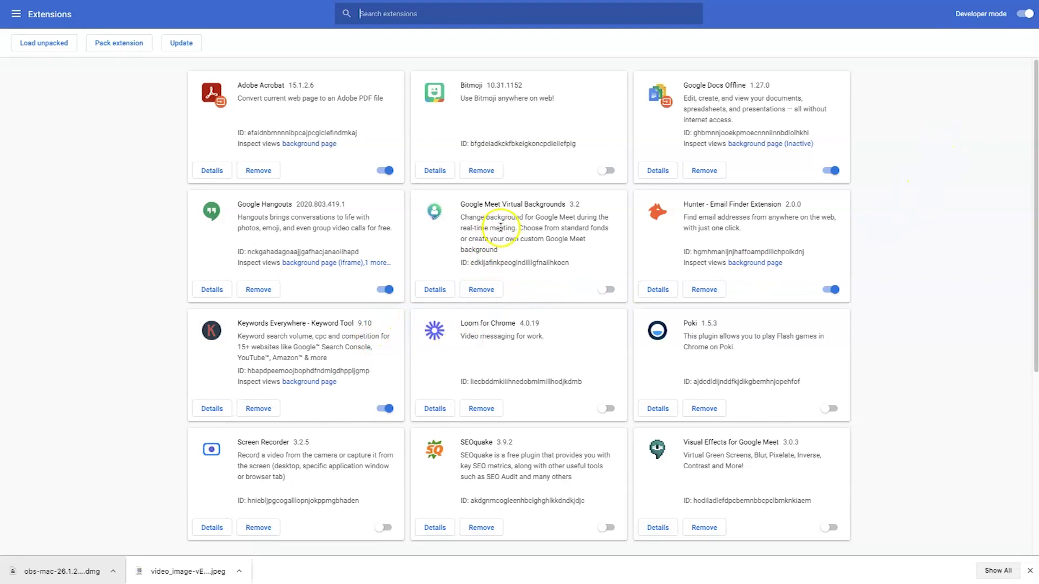
# Disable the Google Hangouts extension on chrome://extensions.
pyautogui.click(384, 291)
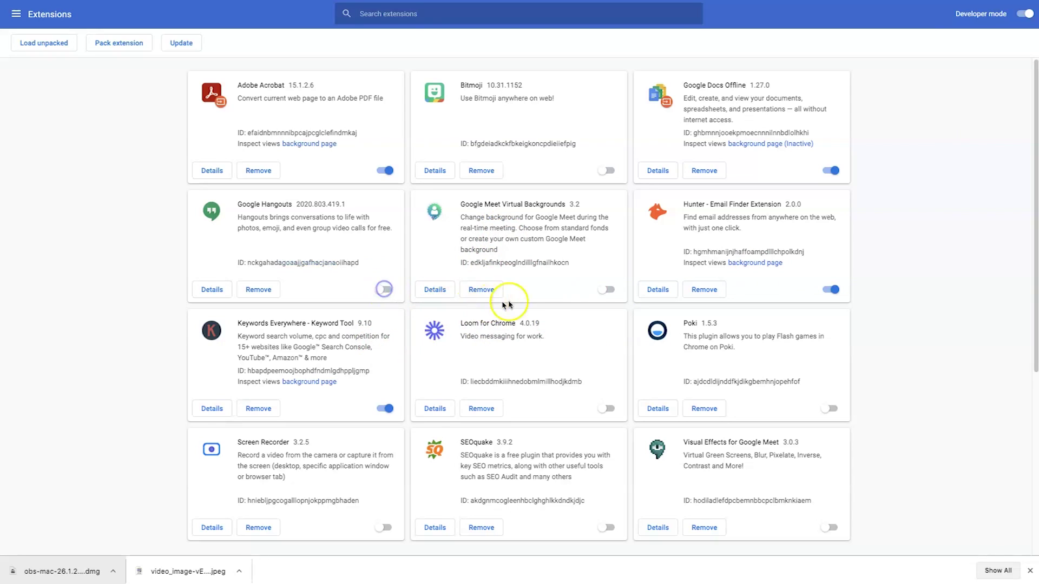